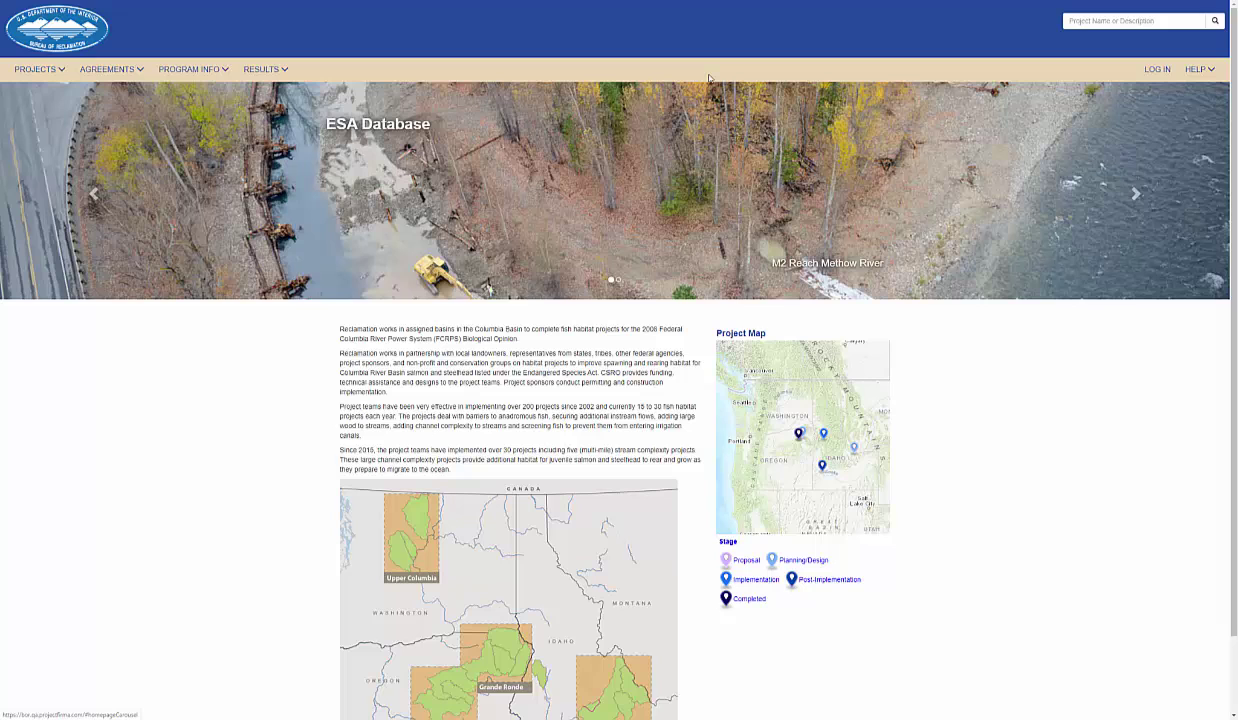
Step: Log in to the ESA Database and start adding a proposal for a future Project
click(1157, 69)
click(694, 289)
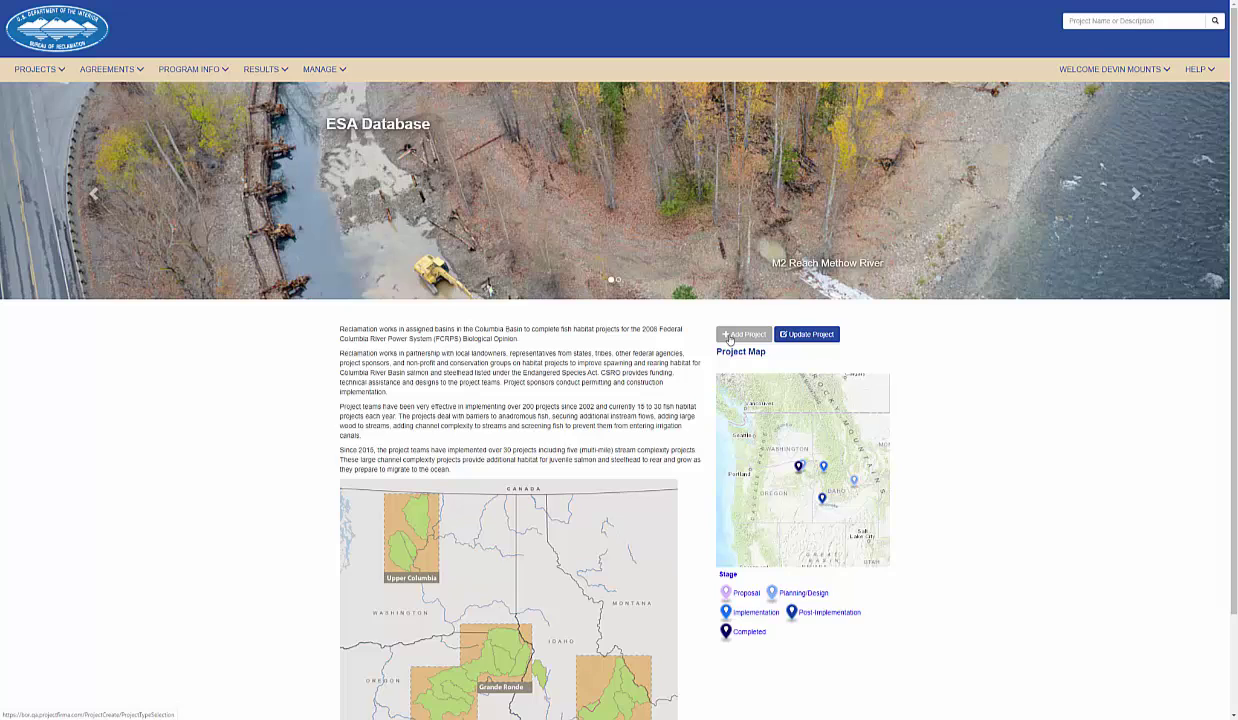
click(730, 340)
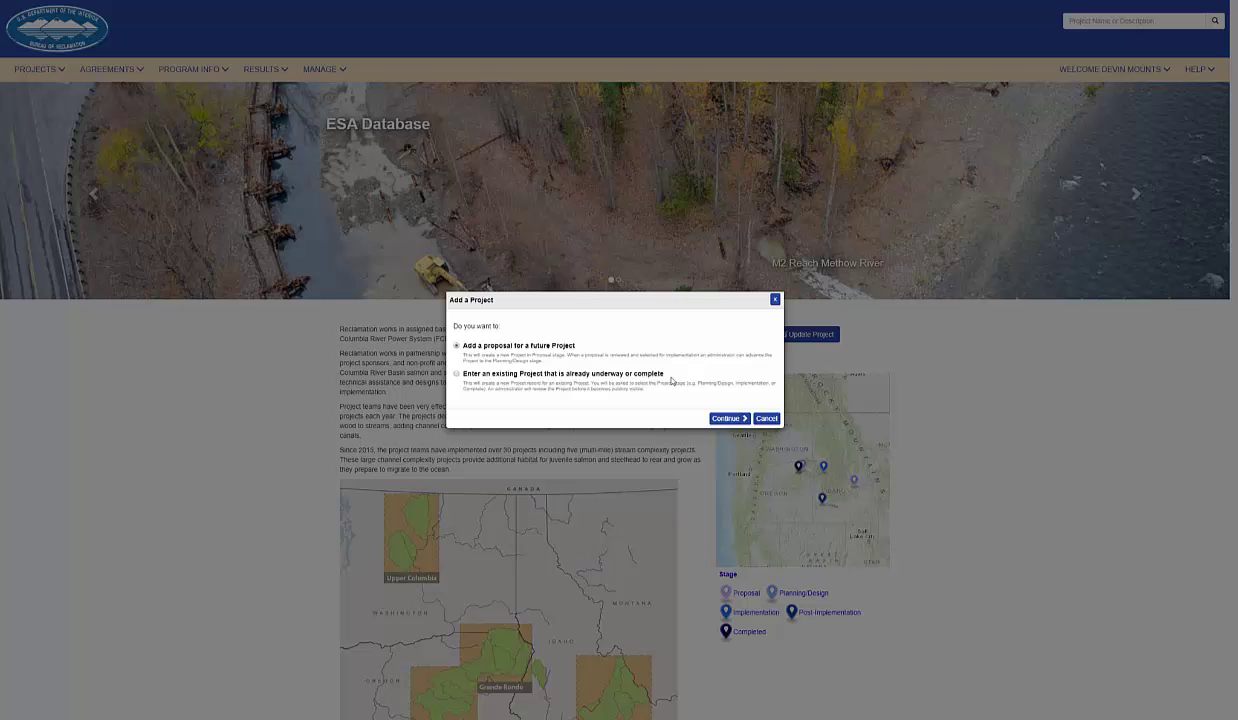
click(729, 418)
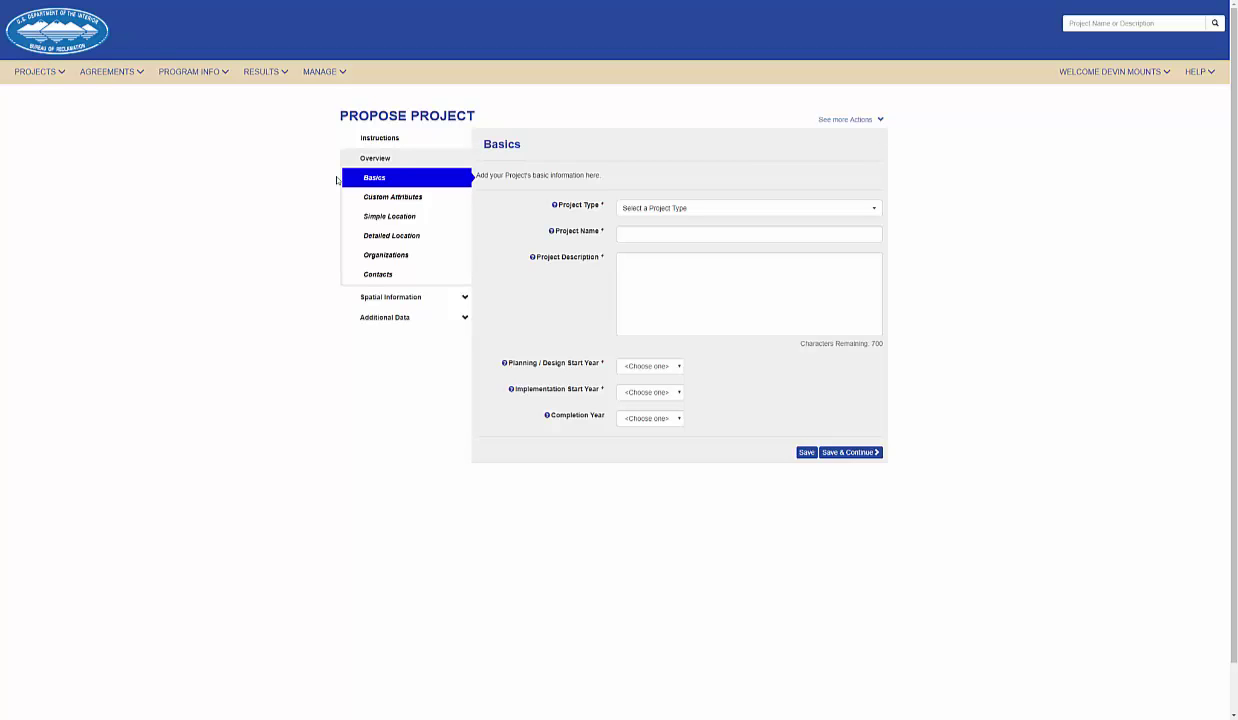
Step: Set the Project Type to 6801.500 Complexity under the Lemhi habitat group
click(752, 210)
text(Complexi)
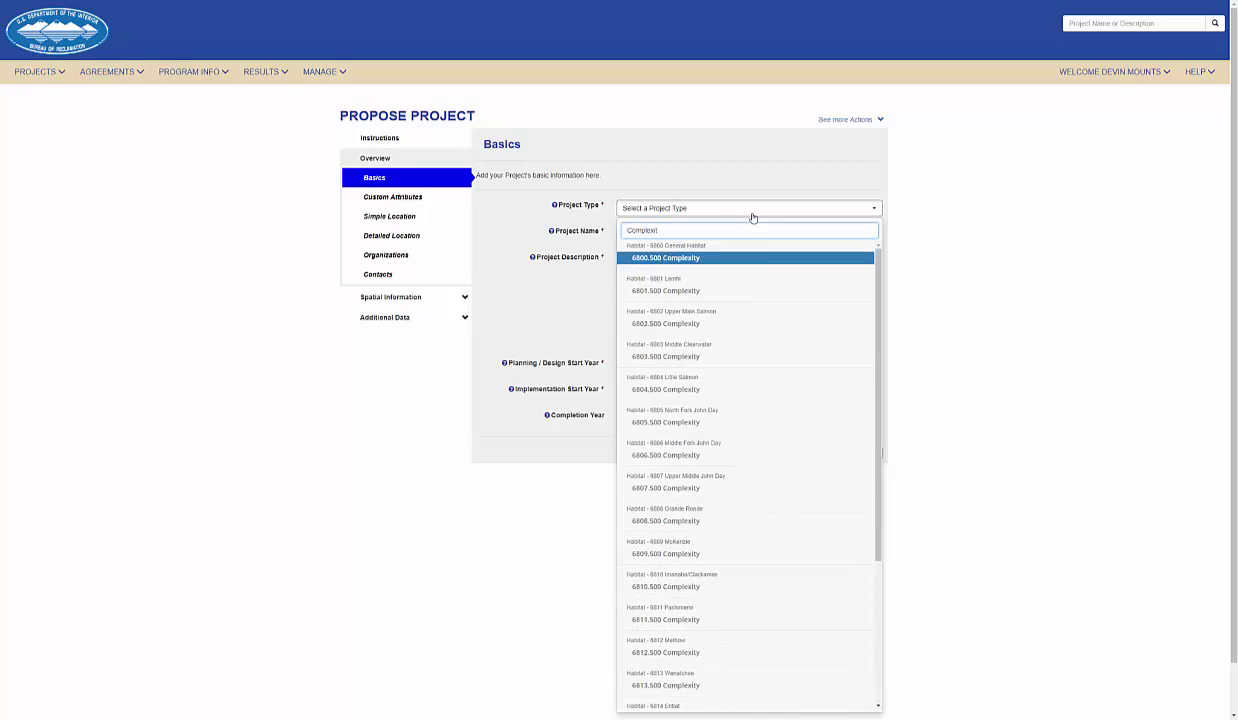
text(t)
key(Down)
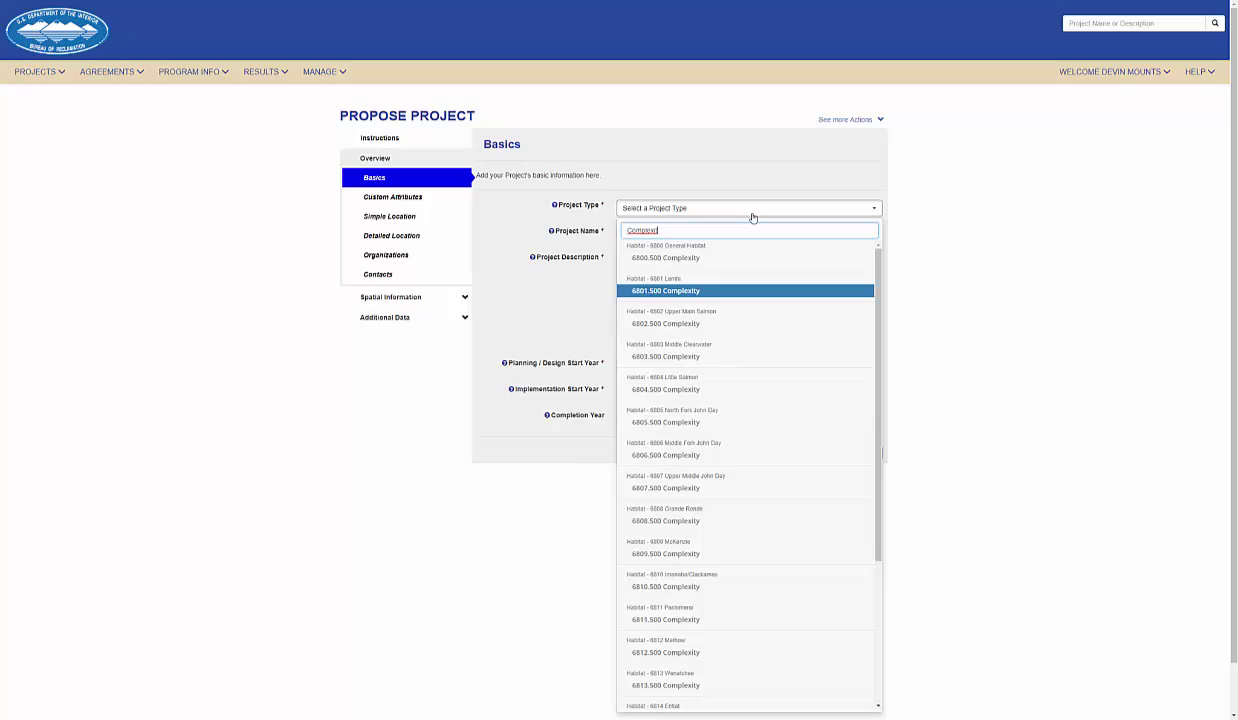
key(Return)
key(Tab)
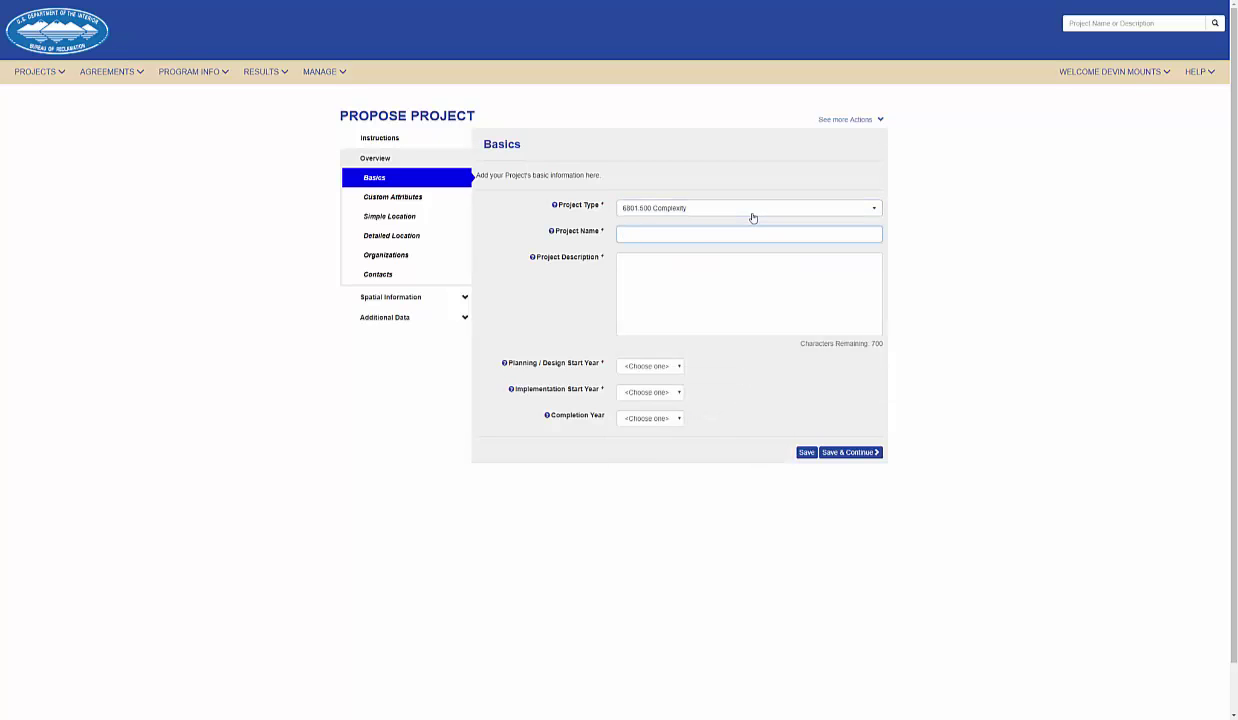
Step: Name the project Lemhi Complexity and enter Demonstration as its description
text(Lemhi)
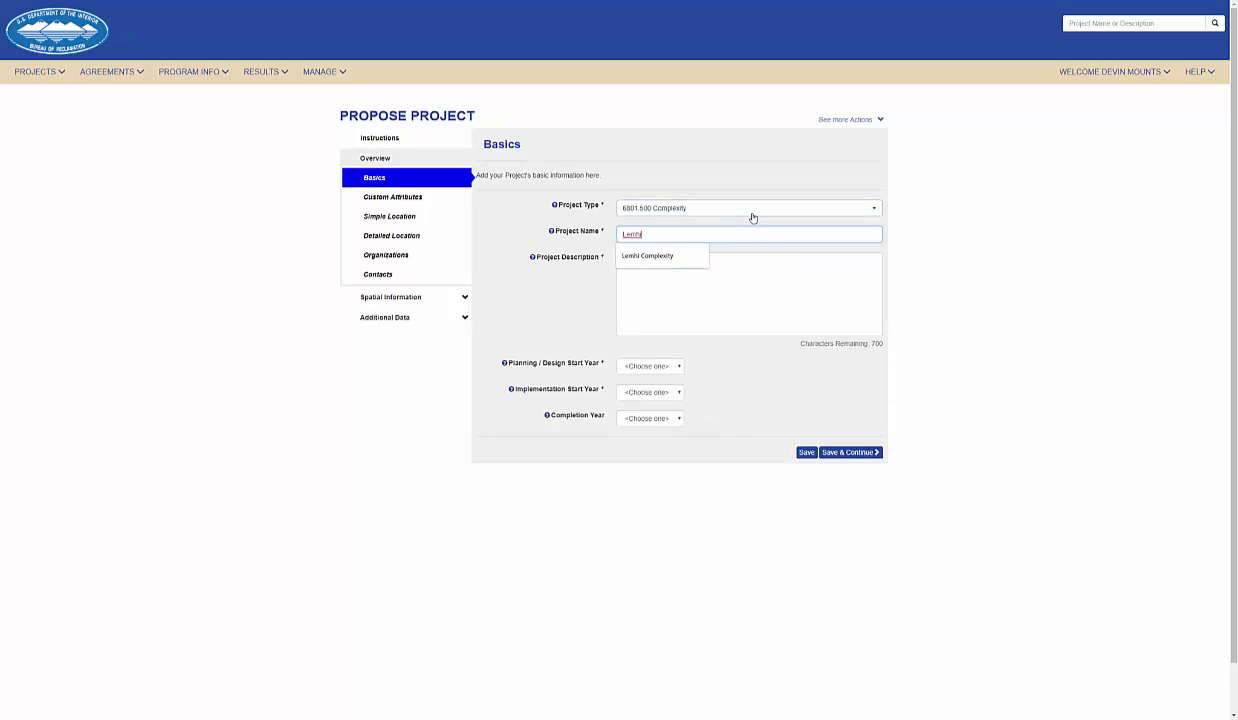
key(Down)
key(Return)
key(Tab)
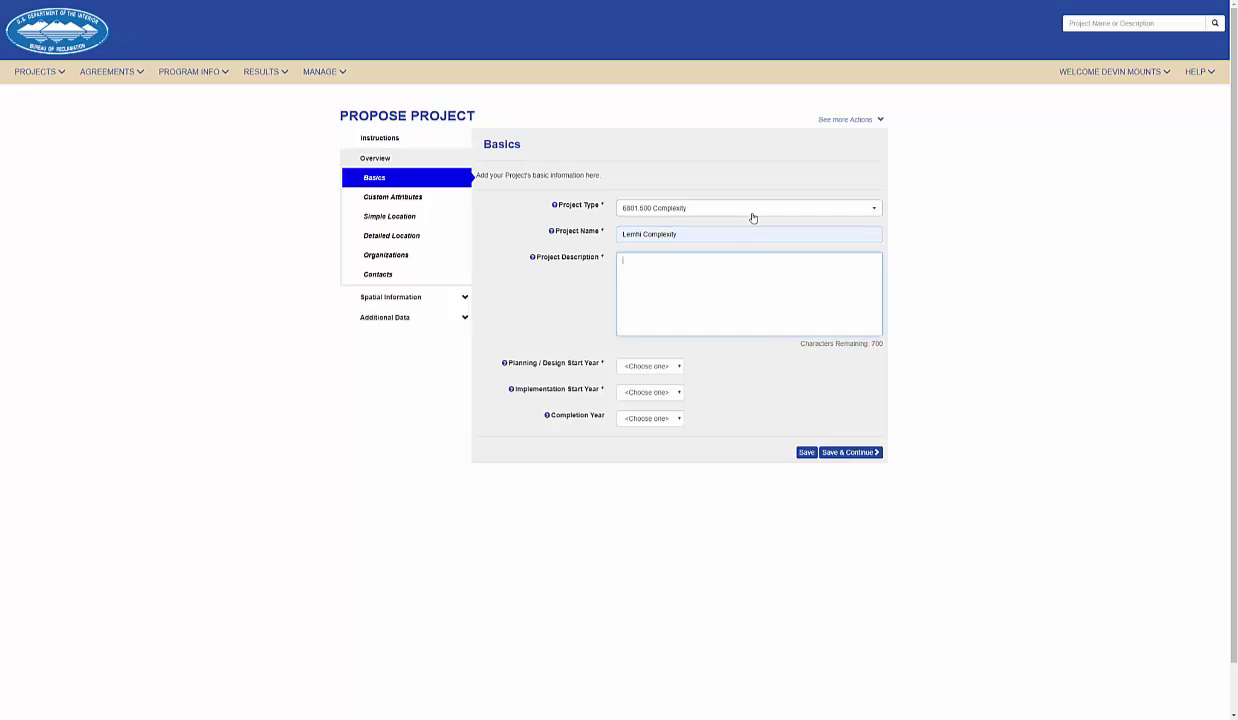
text(Demonstration)
Step: Set the Planning/Design start year to 2019, Implementation start year to 2022 and Completion Year to 2024, and save the Basics
click(647, 366)
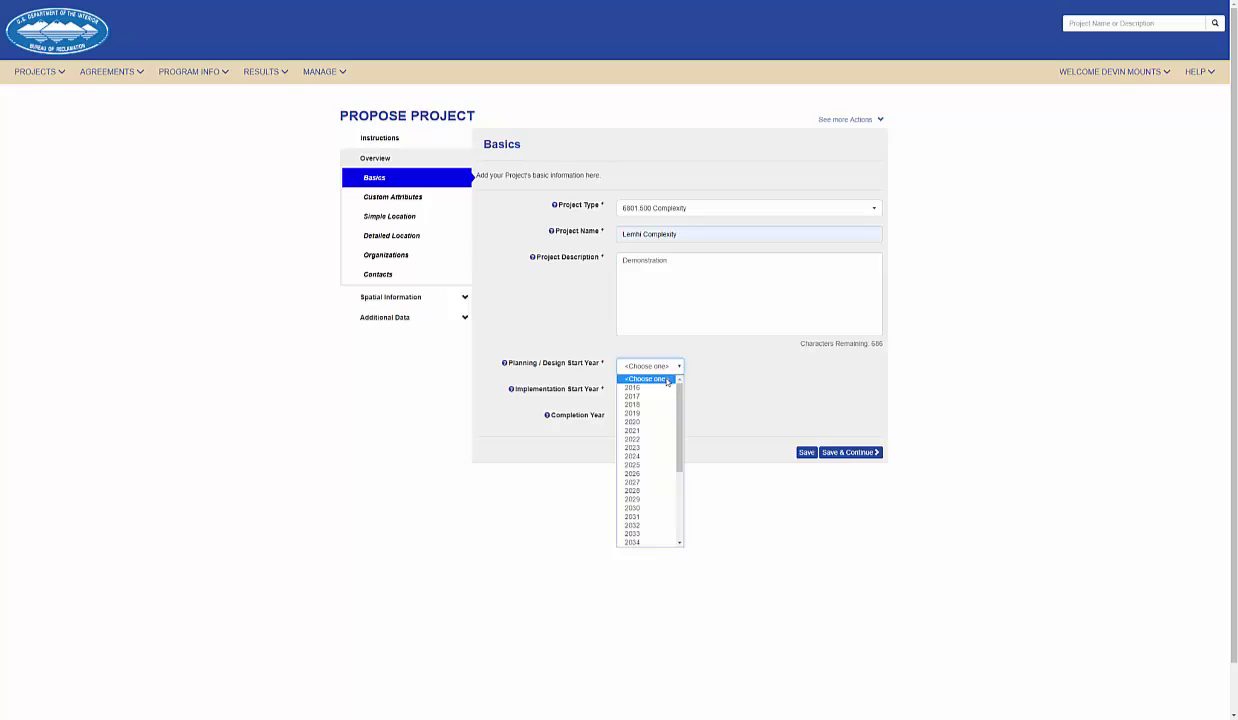
click(656, 414)
click(650, 392)
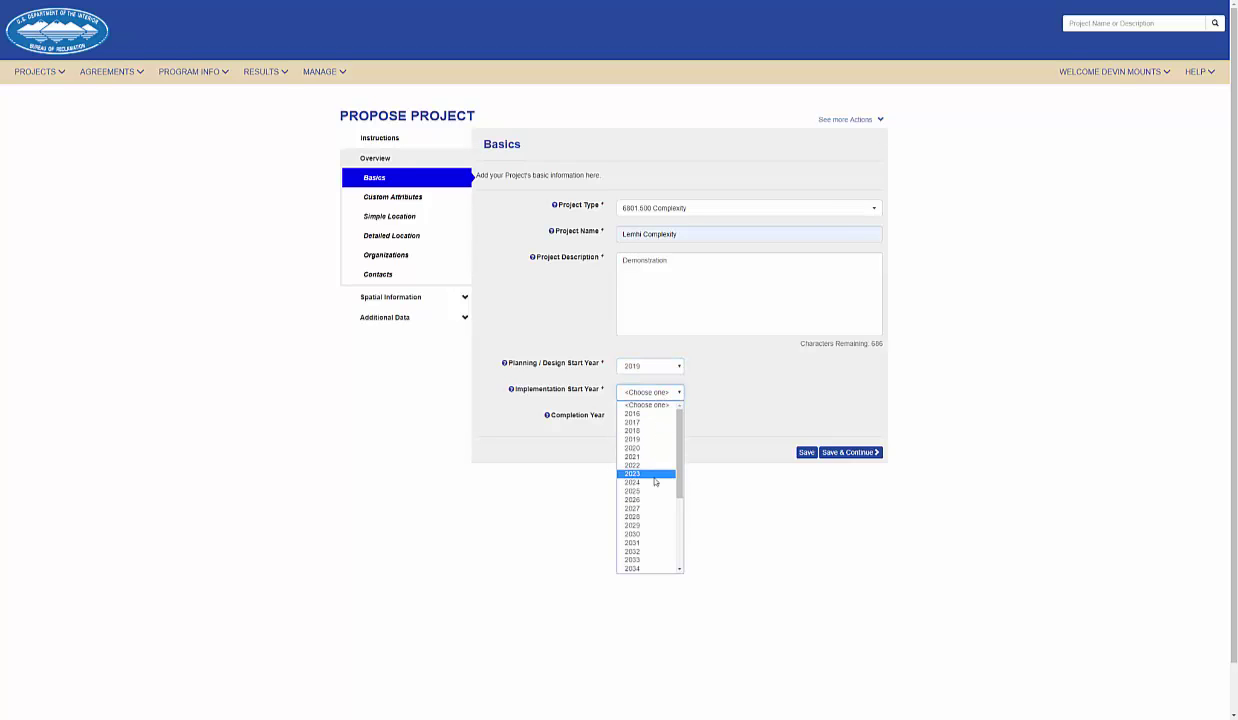
click(642, 466)
click(650, 418)
click(641, 492)
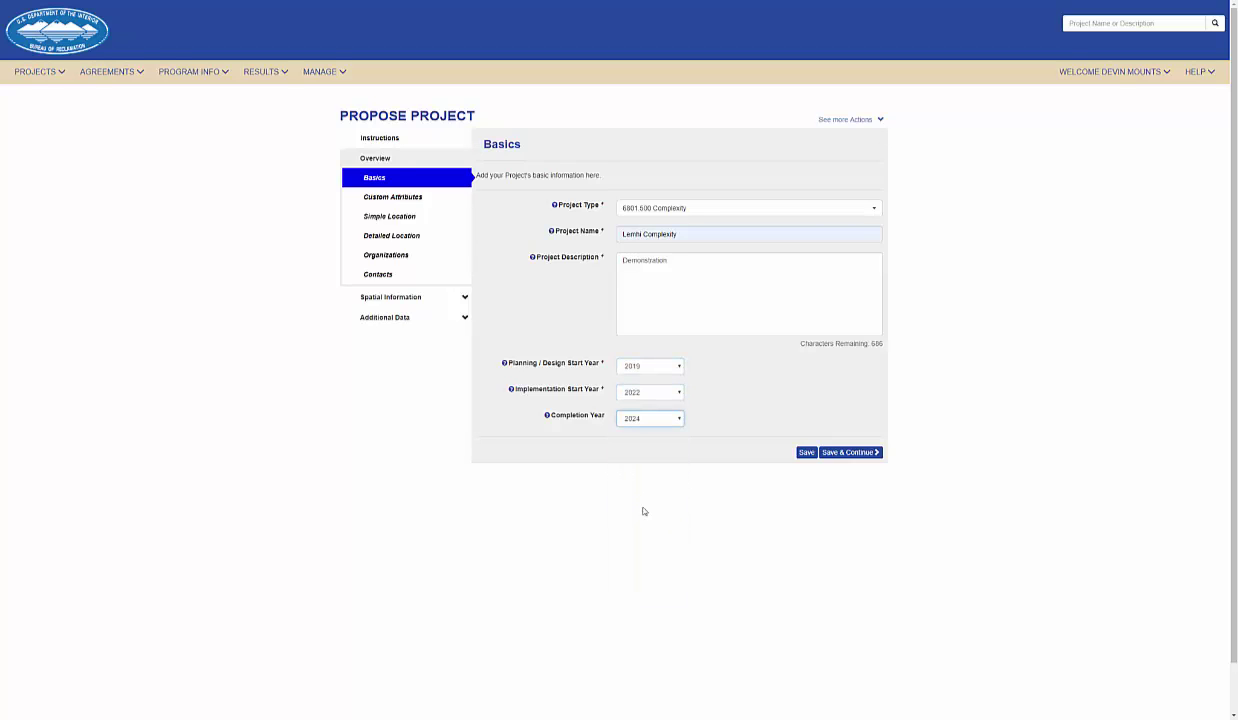
click(832, 455)
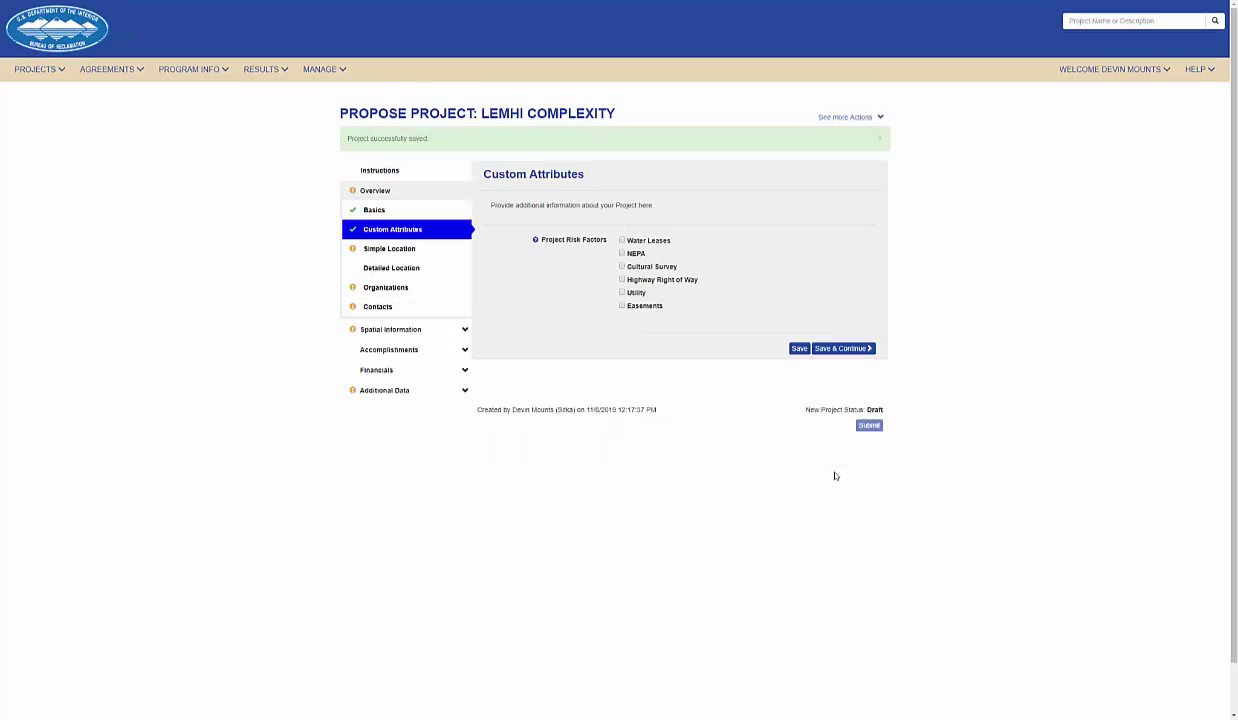
Step: Mark Water Leases, NEPA and Cultural Survey as Project Risk Factors and save the custom attributes
click(622, 240)
click(622, 254)
click(622, 267)
click(822, 348)
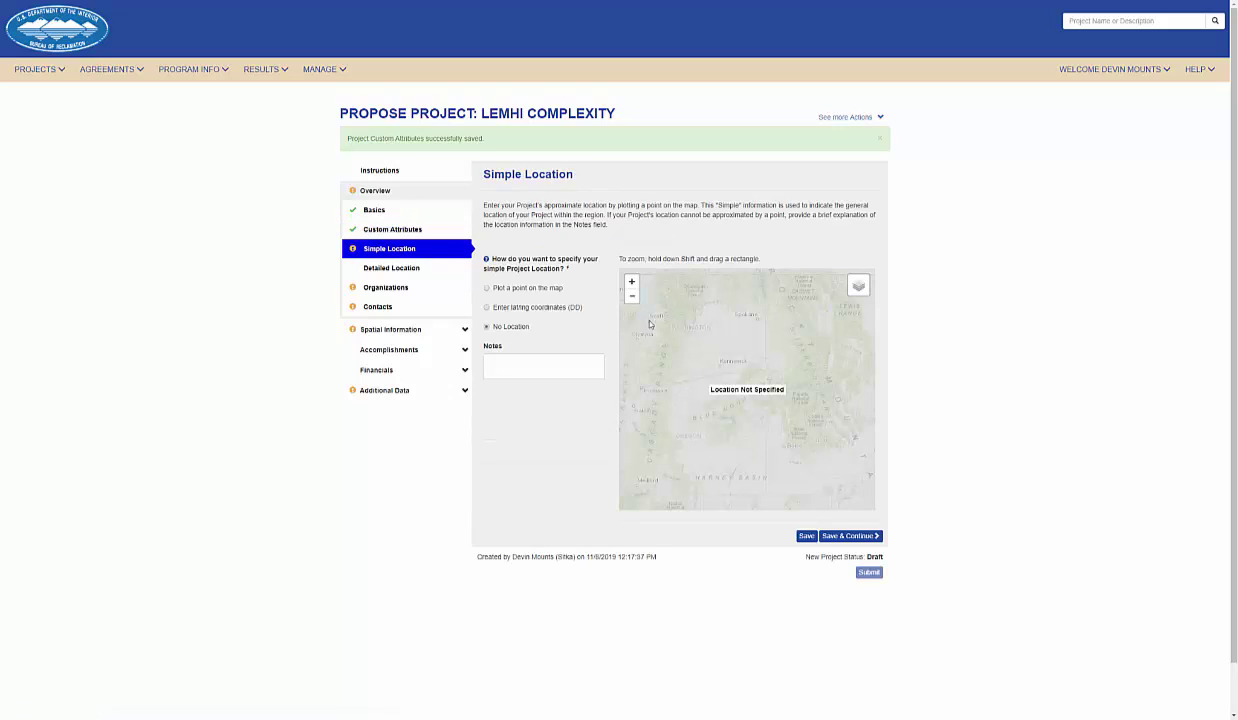
Step: Plot the simple project location as a map point in the Lemhi Valley just northwest of Leadore
click(487, 288)
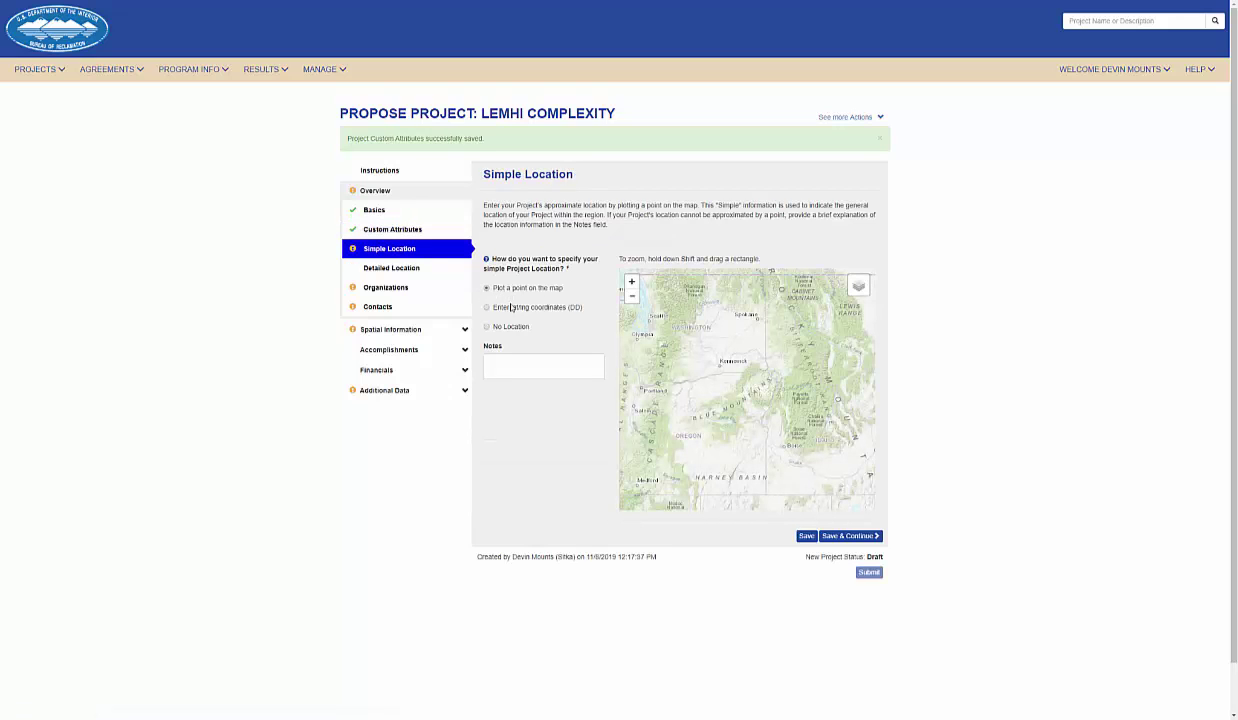
drag(782, 366, 851, 449)
drag(697, 345, 768, 421)
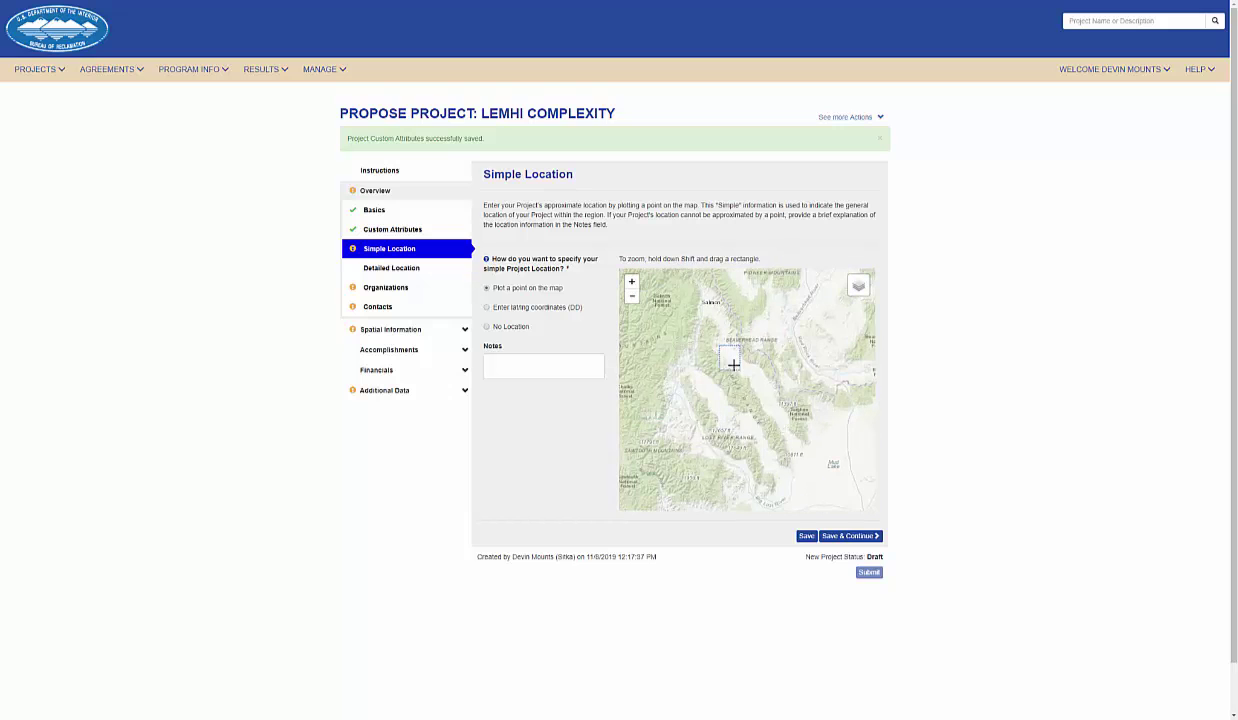
drag(651, 301, 733, 367)
scroll(686, 381, up, 2)
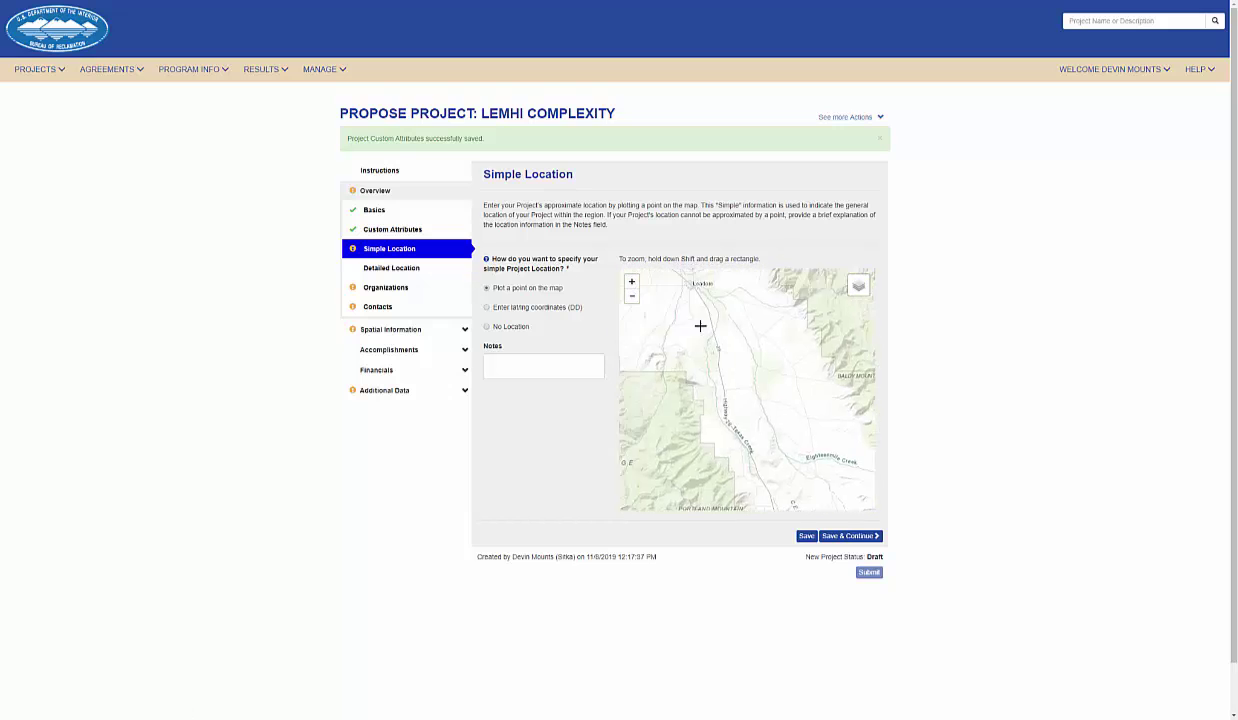
drag(713, 301, 787, 370)
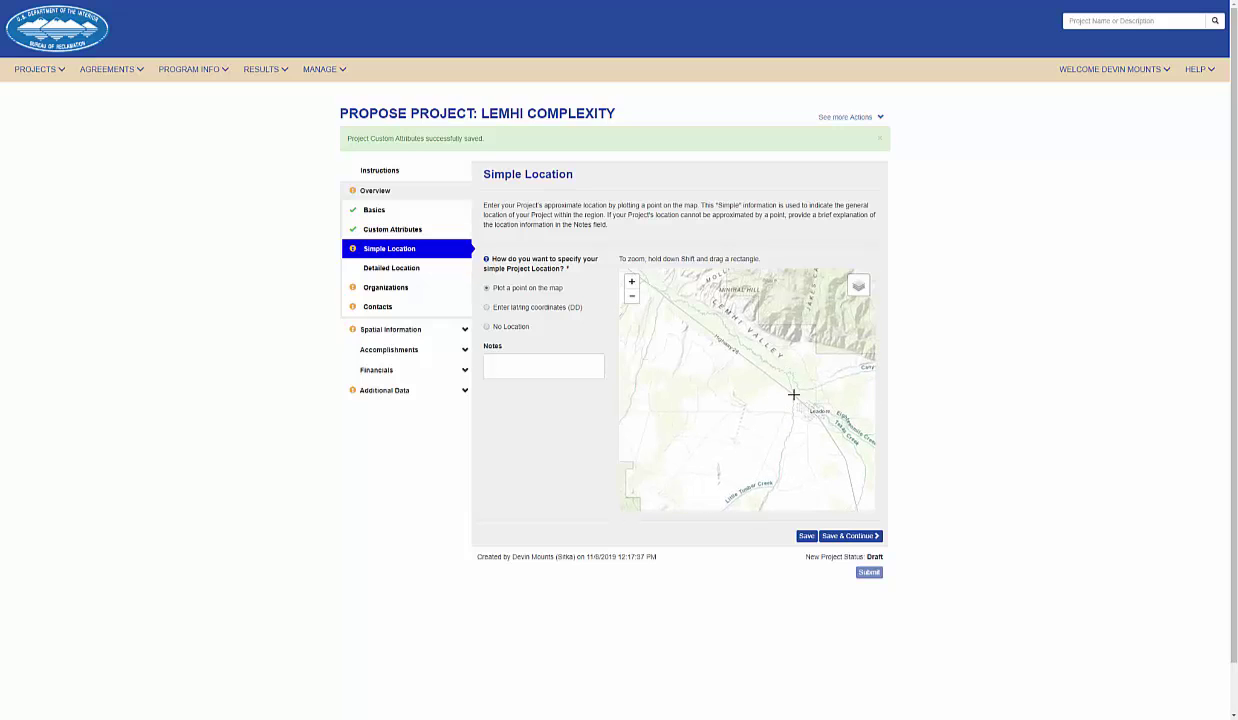
click(795, 395)
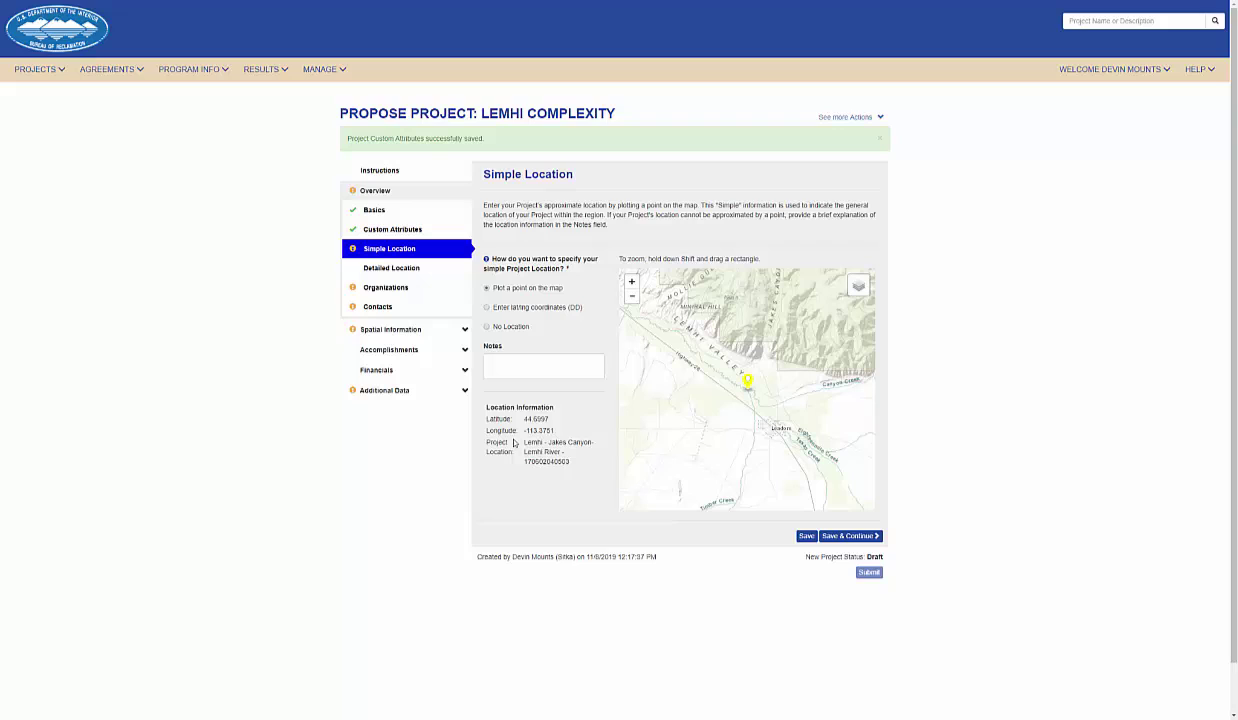
Step: View the point's lat/lng coordinate entry, return to plotting a point on the map, and save the simple location
click(486, 309)
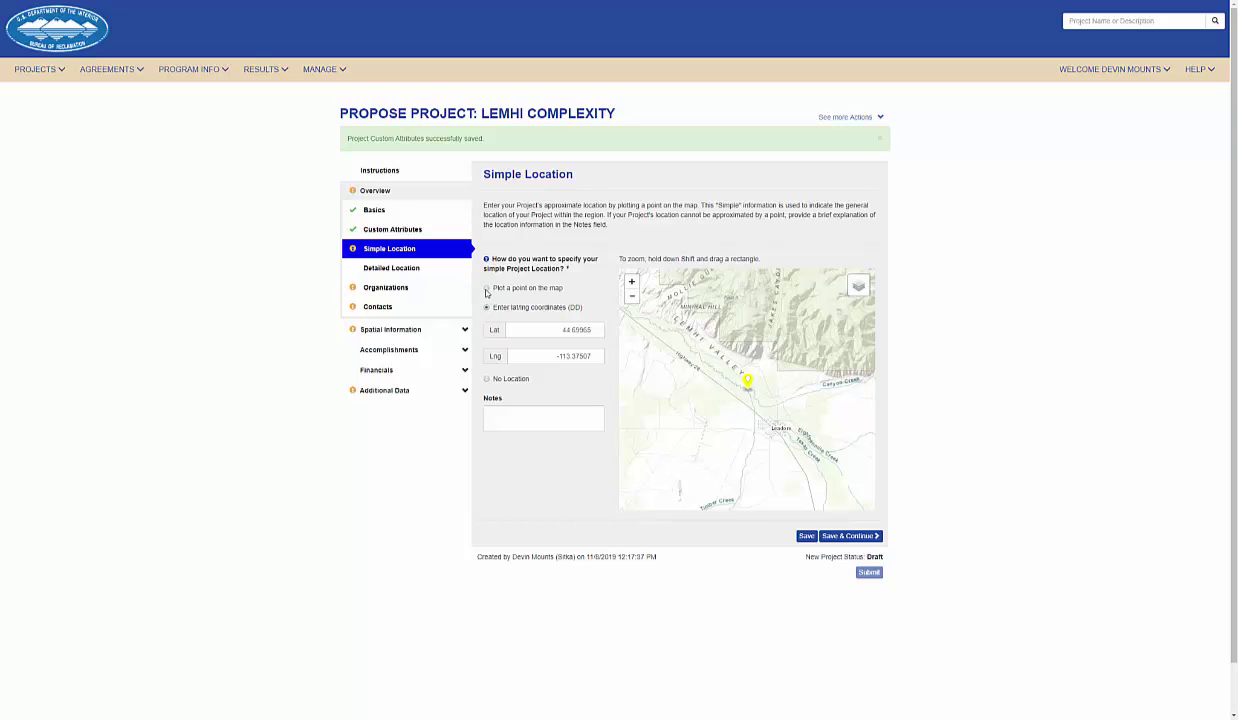
click(487, 290)
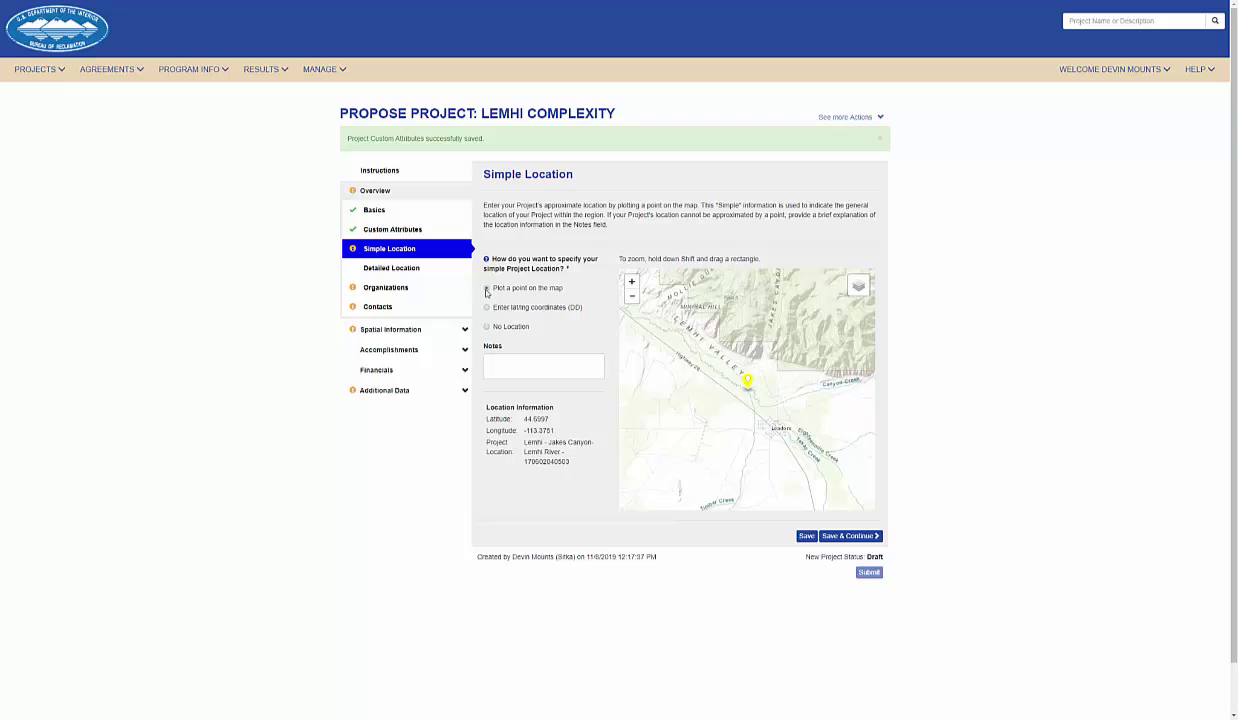
click(850, 537)
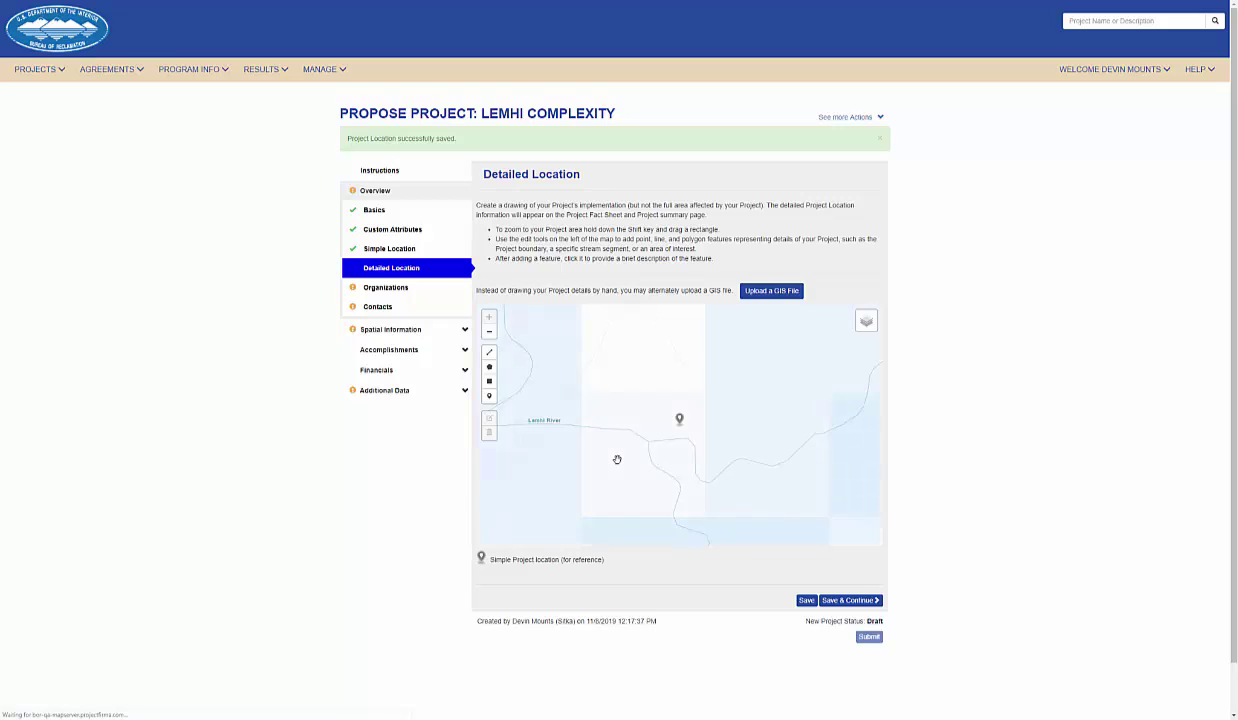
Step: Draw a closed seven-sided polygon around the project marker on the Detailed Location map and save it
click(491, 368)
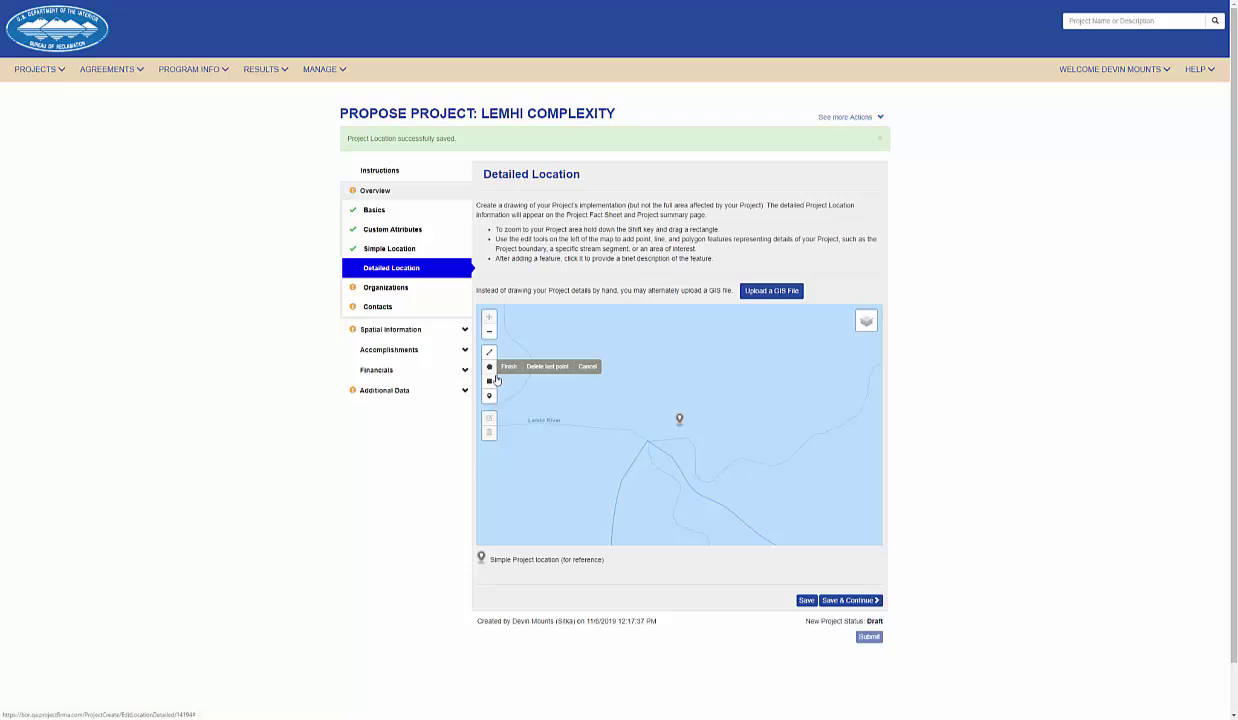
click(645, 435)
click(652, 417)
click(686, 403)
click(700, 416)
click(700, 460)
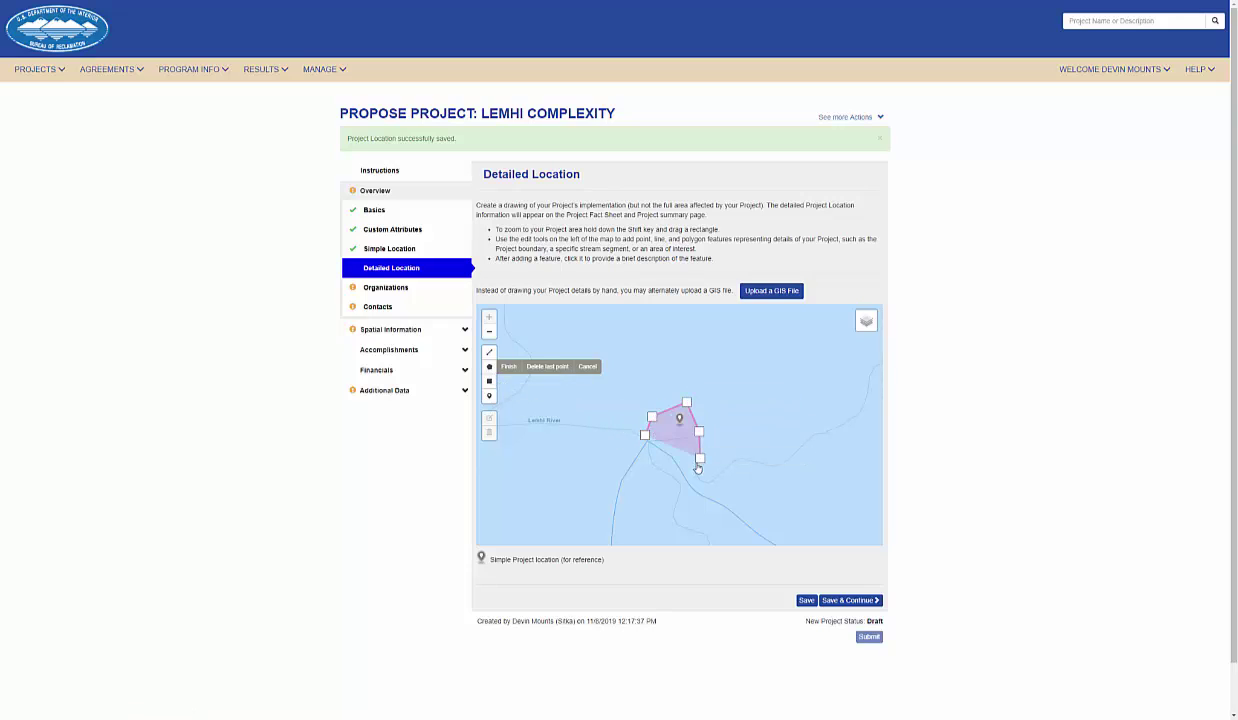
click(676, 480)
click(647, 468)
click(645, 435)
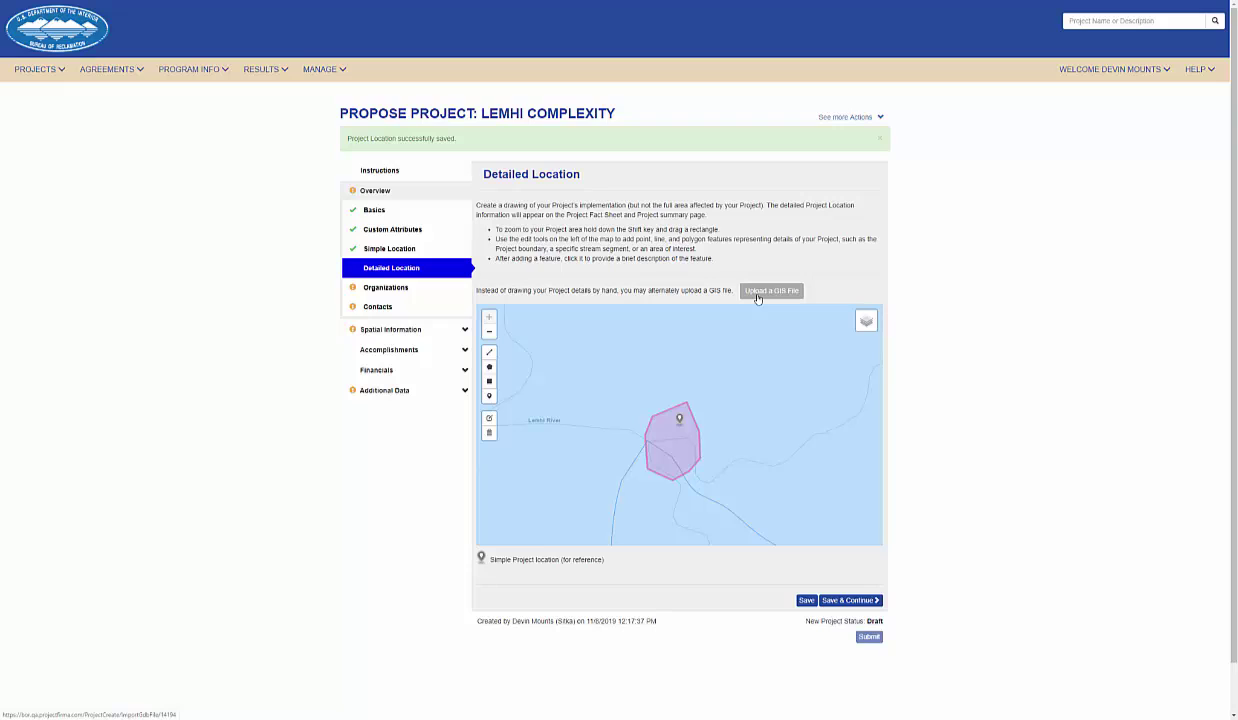
click(843, 601)
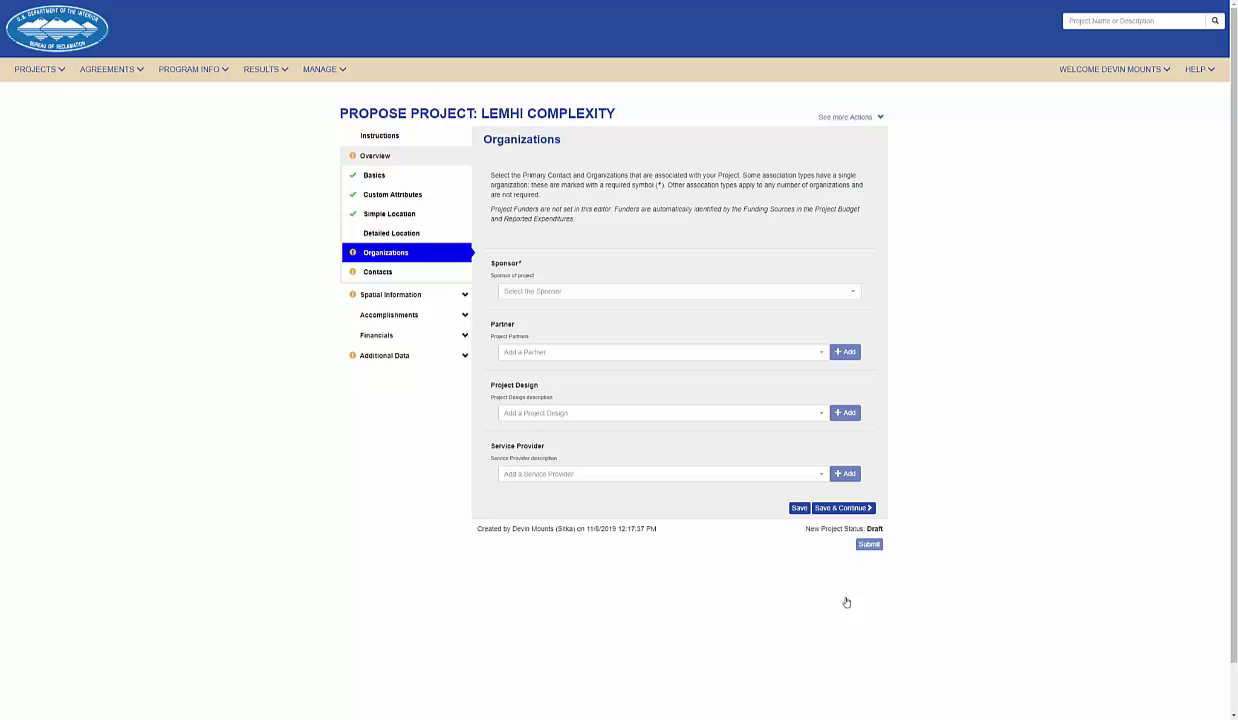
Step: Set the project's Sponsor to Sitka Technology Group
click(691, 296)
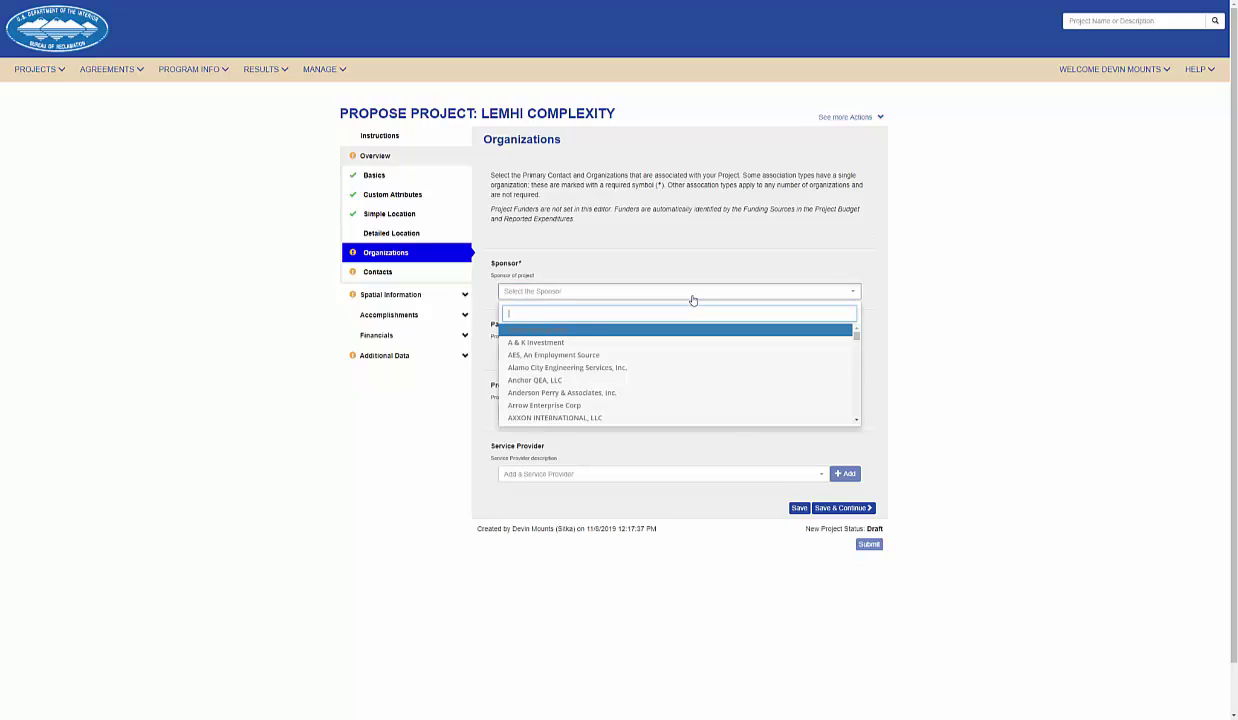
text(Sitka)
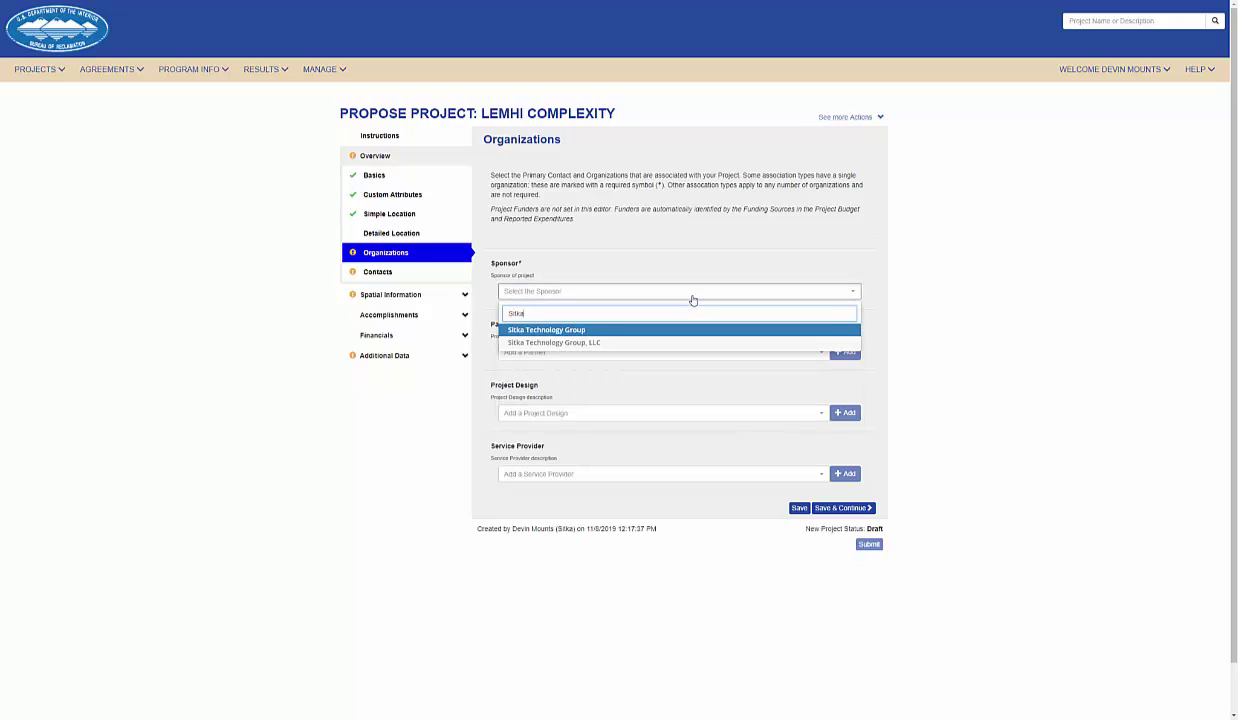
key(Return)
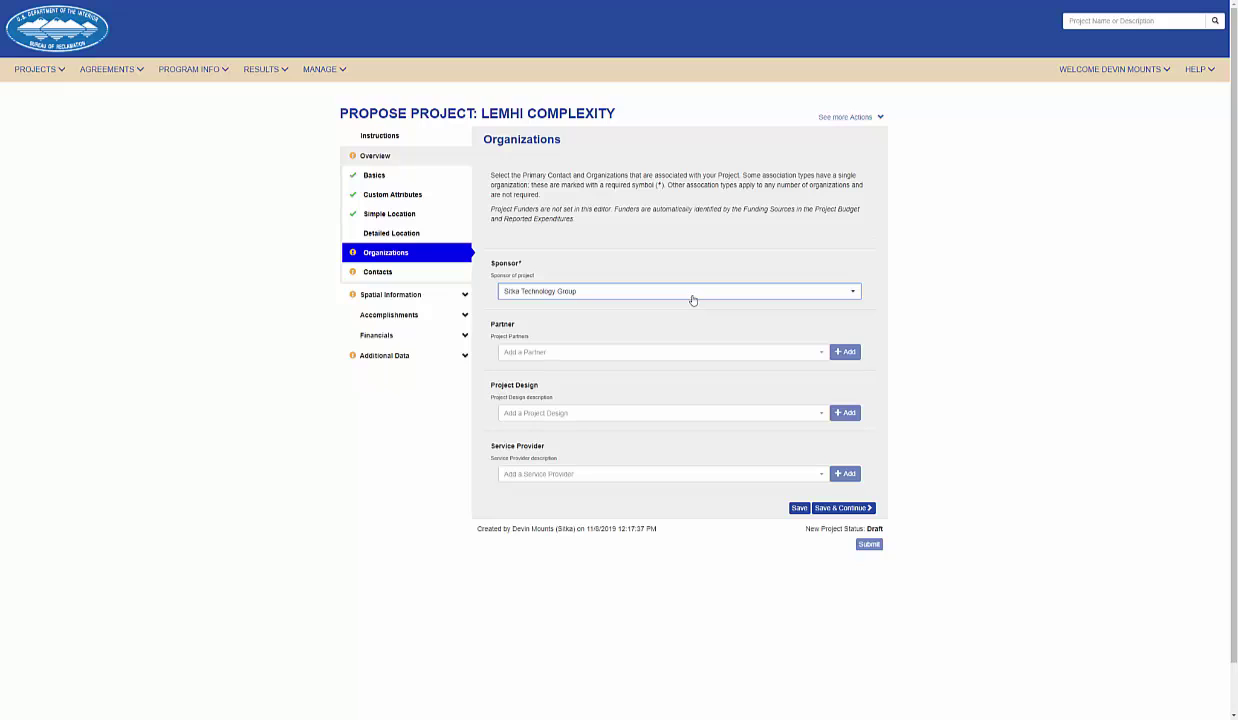
Step: Add U.S. Bureau of Reclamation and Bonneville Power Administration as project Partners
click(554, 352)
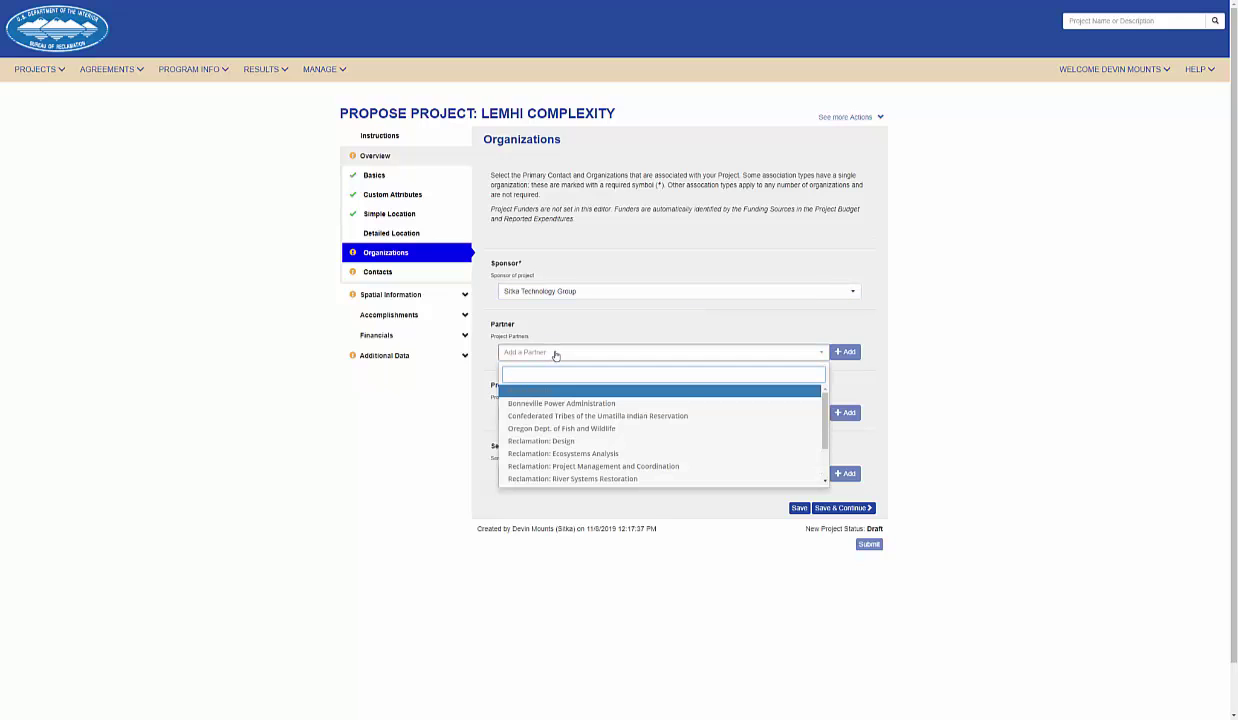
text(Reclamation)
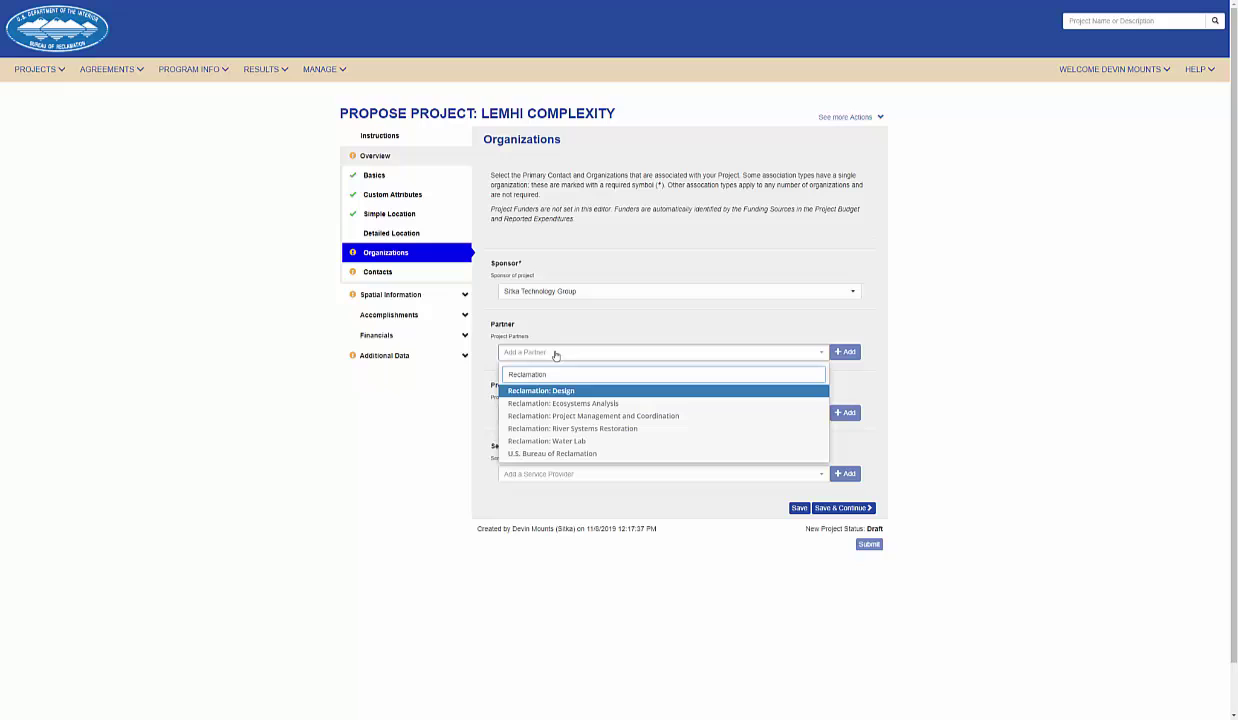
click(545, 453)
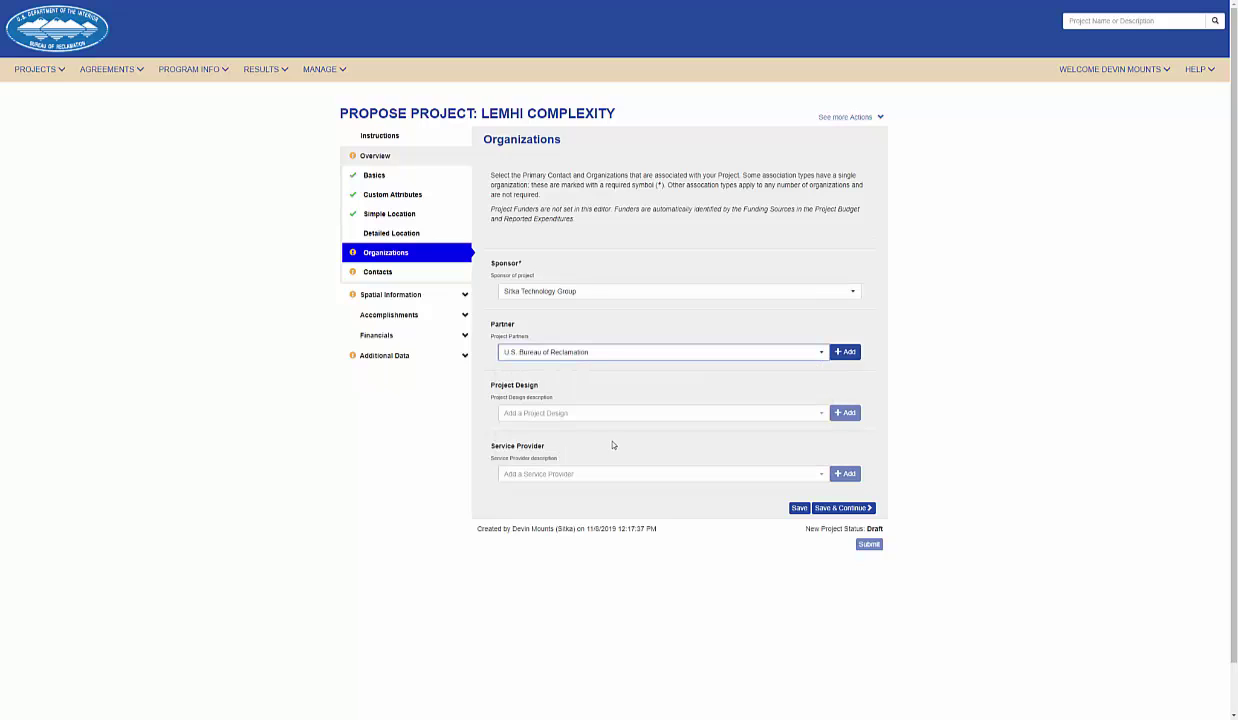
click(845, 352)
click(808, 354)
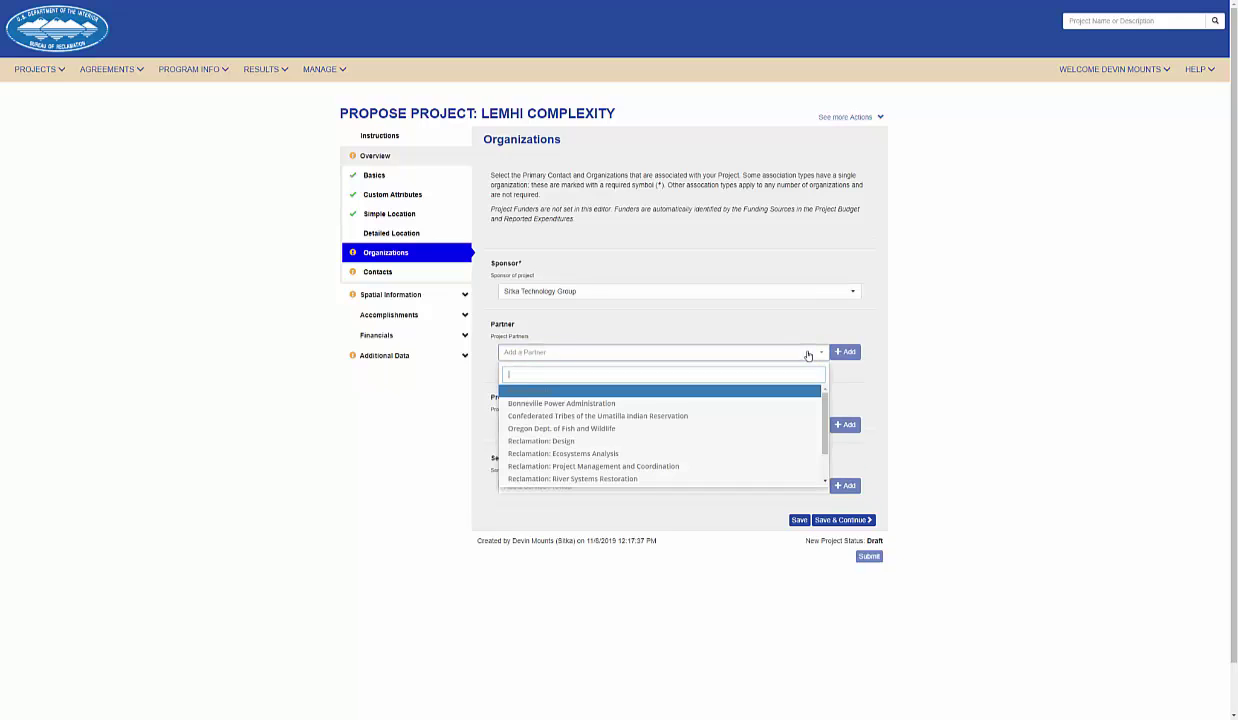
text(B)
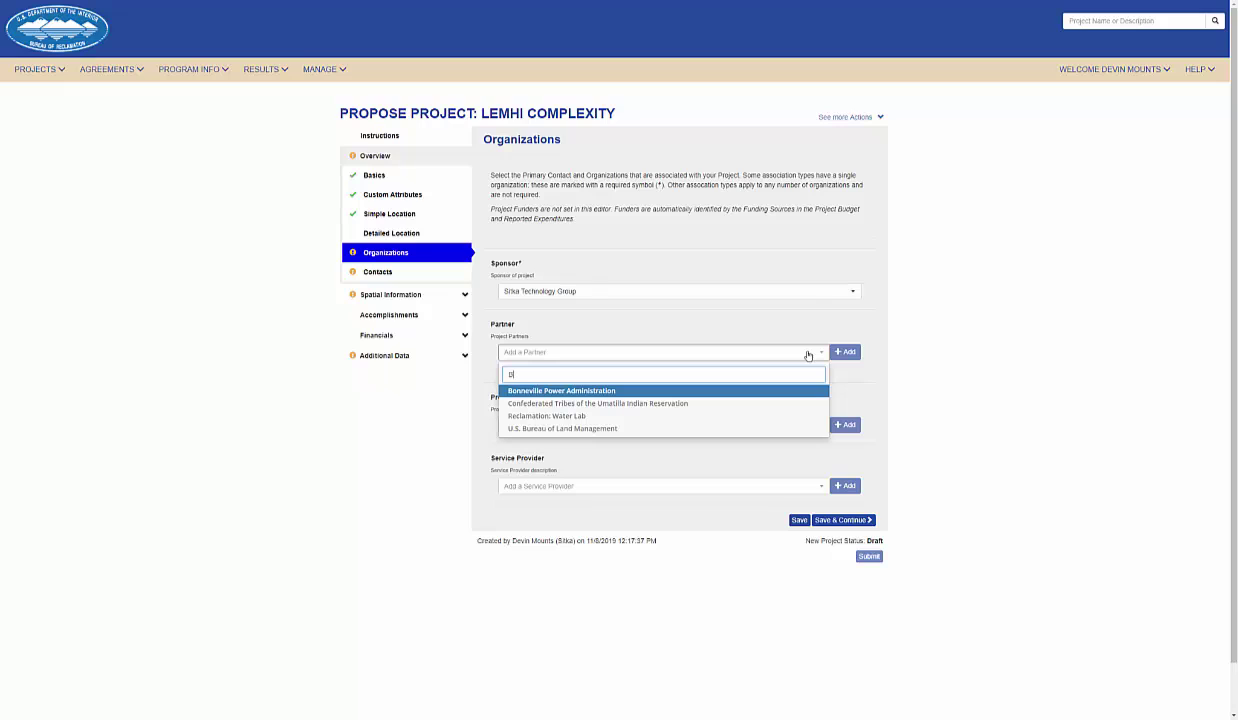
key(Return)
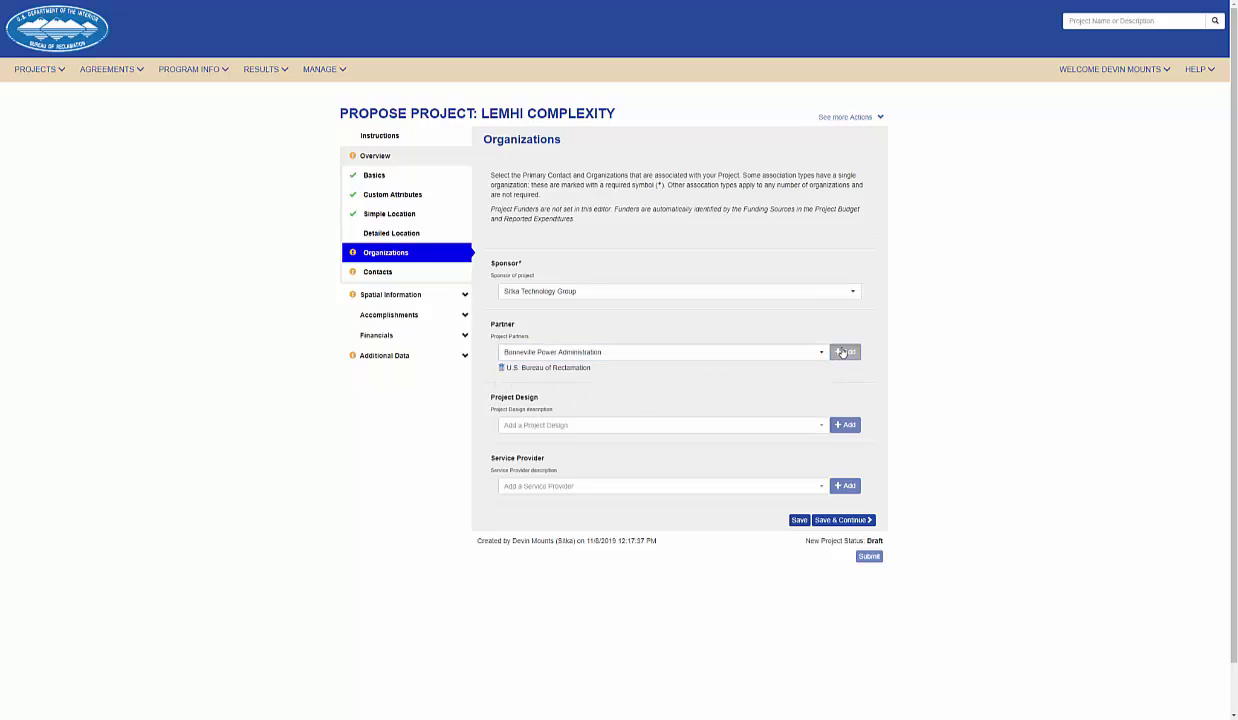
click(845, 352)
Step: Add Reclamation: Design as the project's Project Design organization
click(716, 436)
text(Reclamation)
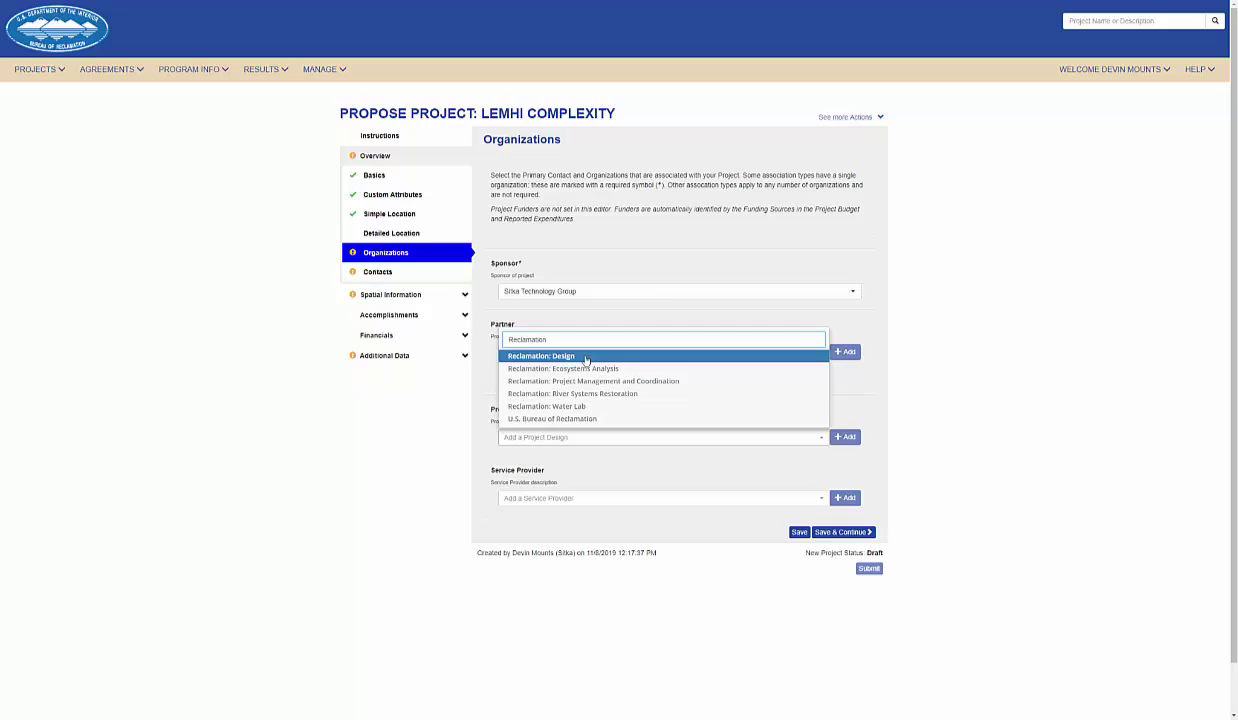
key(Return)
click(845, 437)
Step: Add Reclamation: River Systems Restoration and a second organization as Service Providers, and save the organizations
click(660, 510)
click(545, 466)
click(845, 510)
click(660, 510)
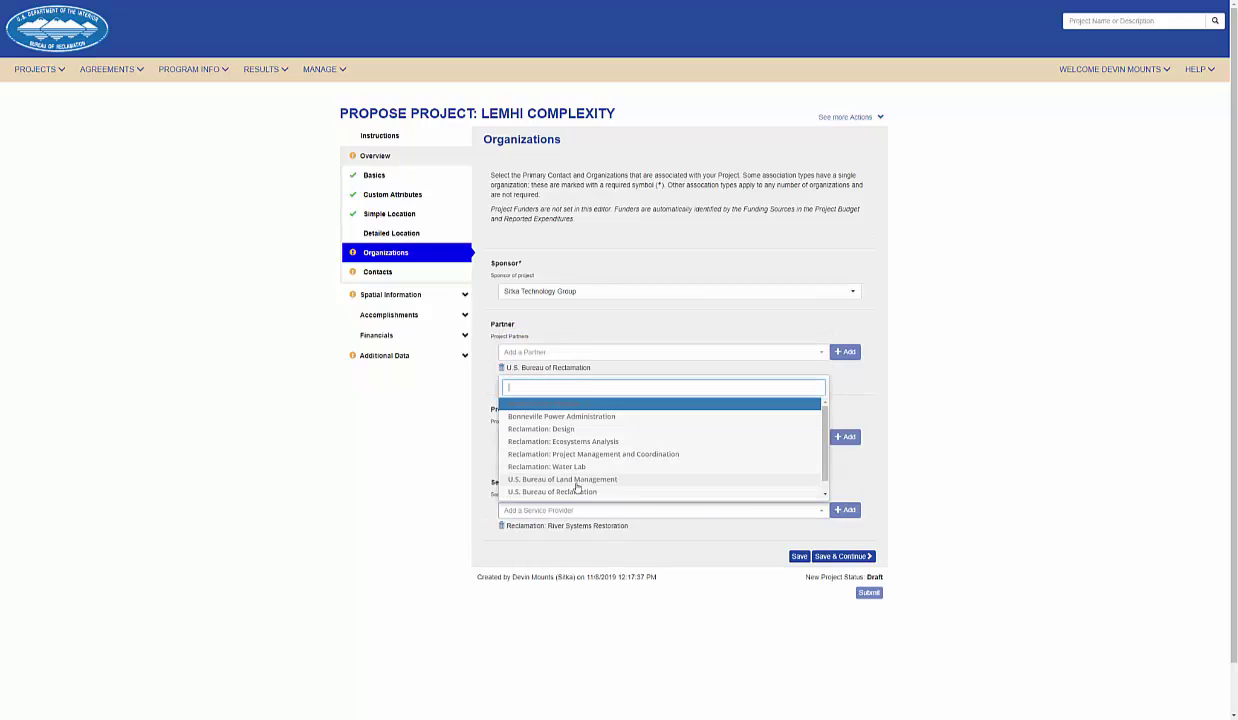
click(562, 472)
click(845, 510)
click(823, 569)
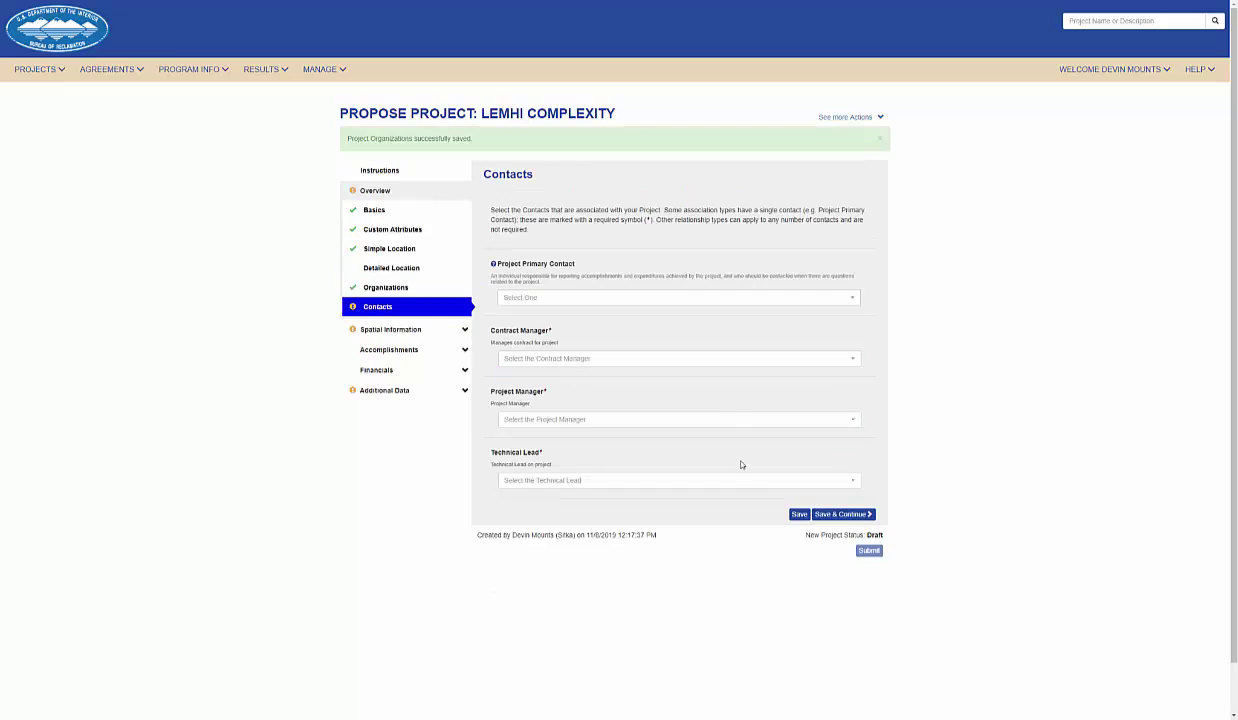
Step: Choose a person as the Project Primary Contact and another as the Contract Manager
click(688, 300)
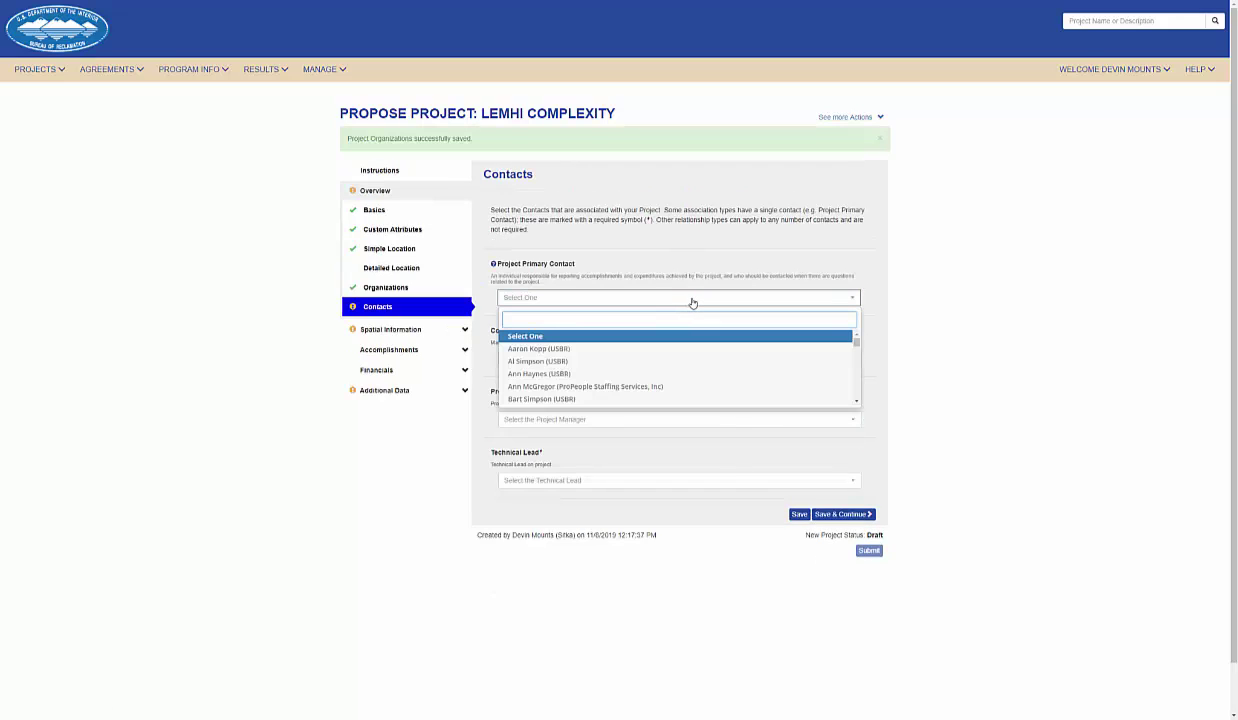
text(Devin)
key(Return)
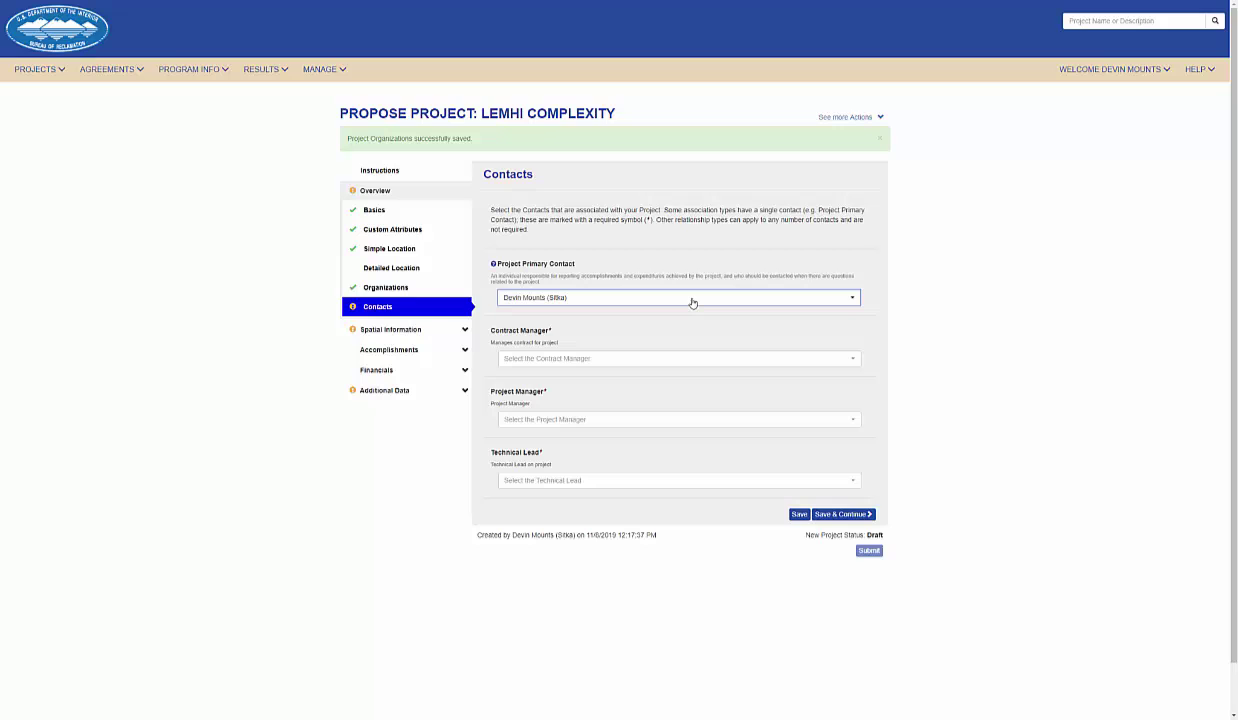
key(Tab)
key(Down)
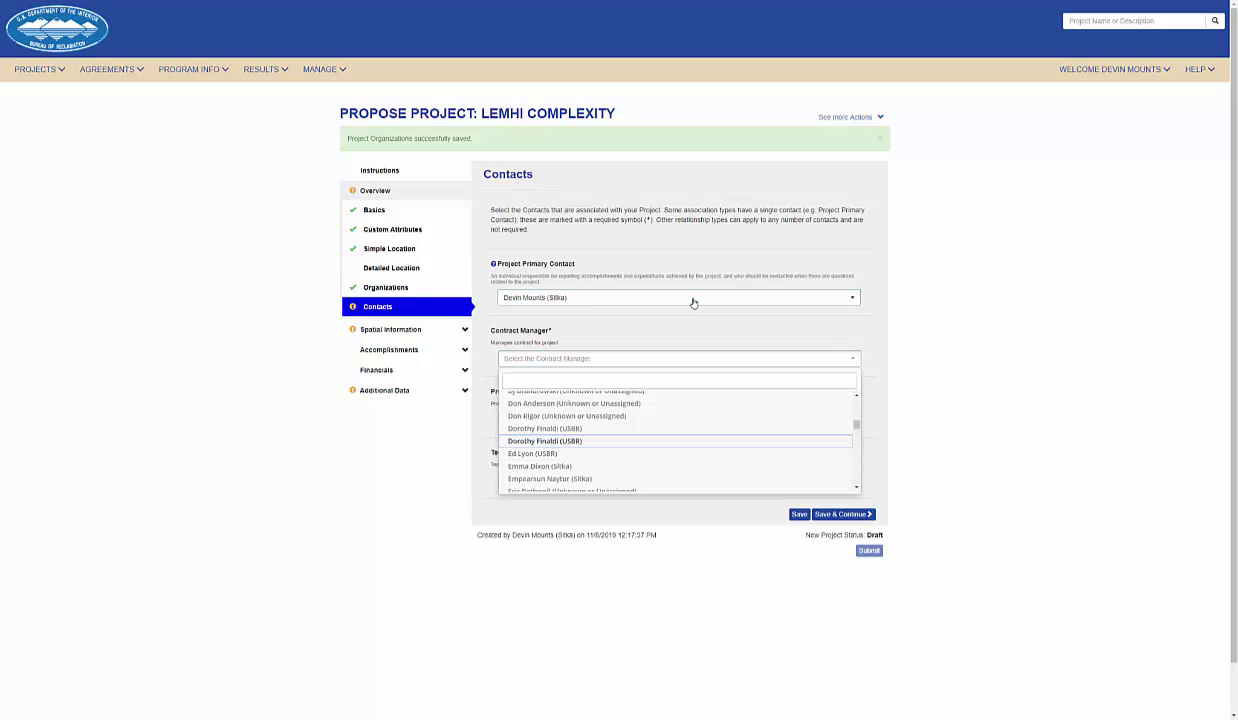
key(Return)
Step: Choose the people serving as Project Manager and Technical Lead, and save the project contacts
click(614, 420)
text(Paul)
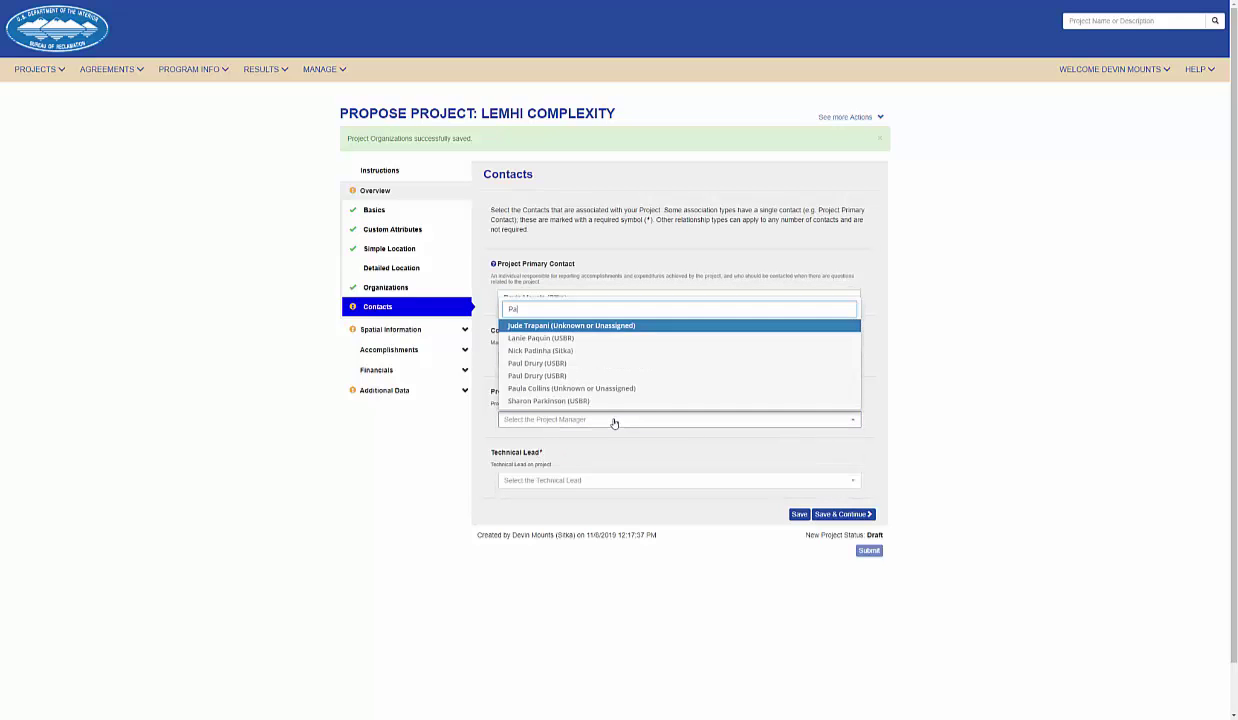
key(Return)
key(Tab)
key(Down)
text(Holy)
key(Return)
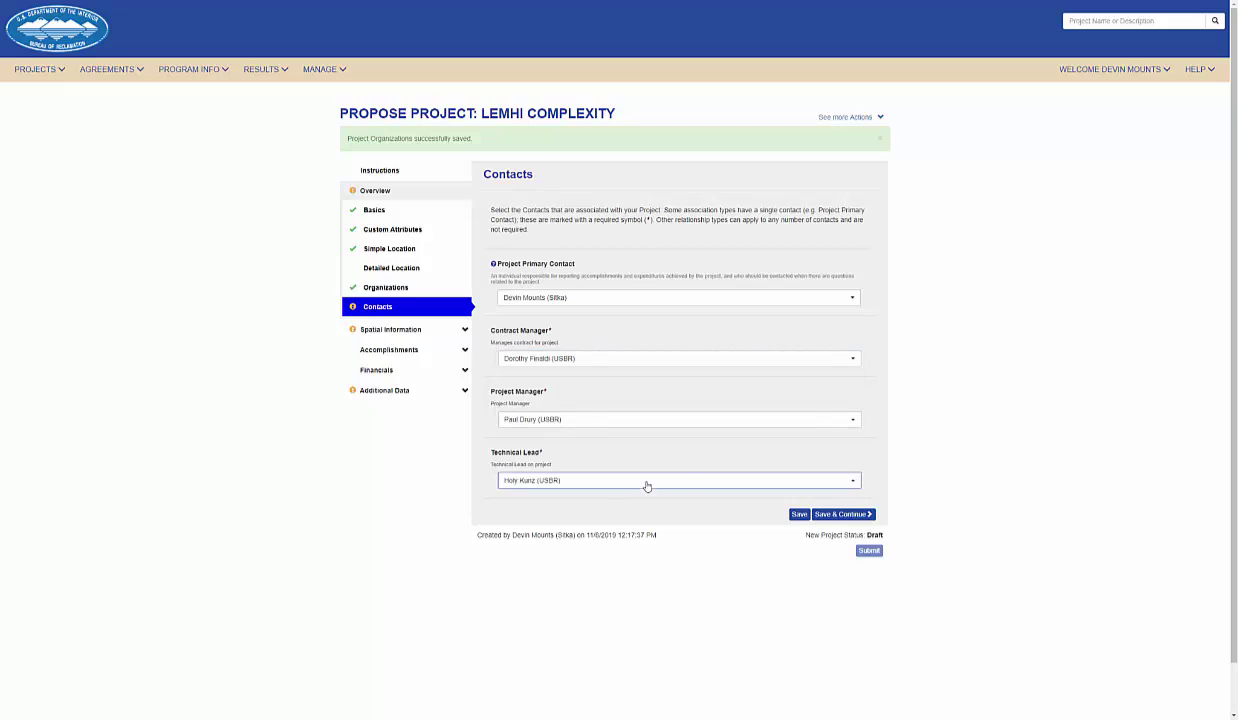
click(838, 516)
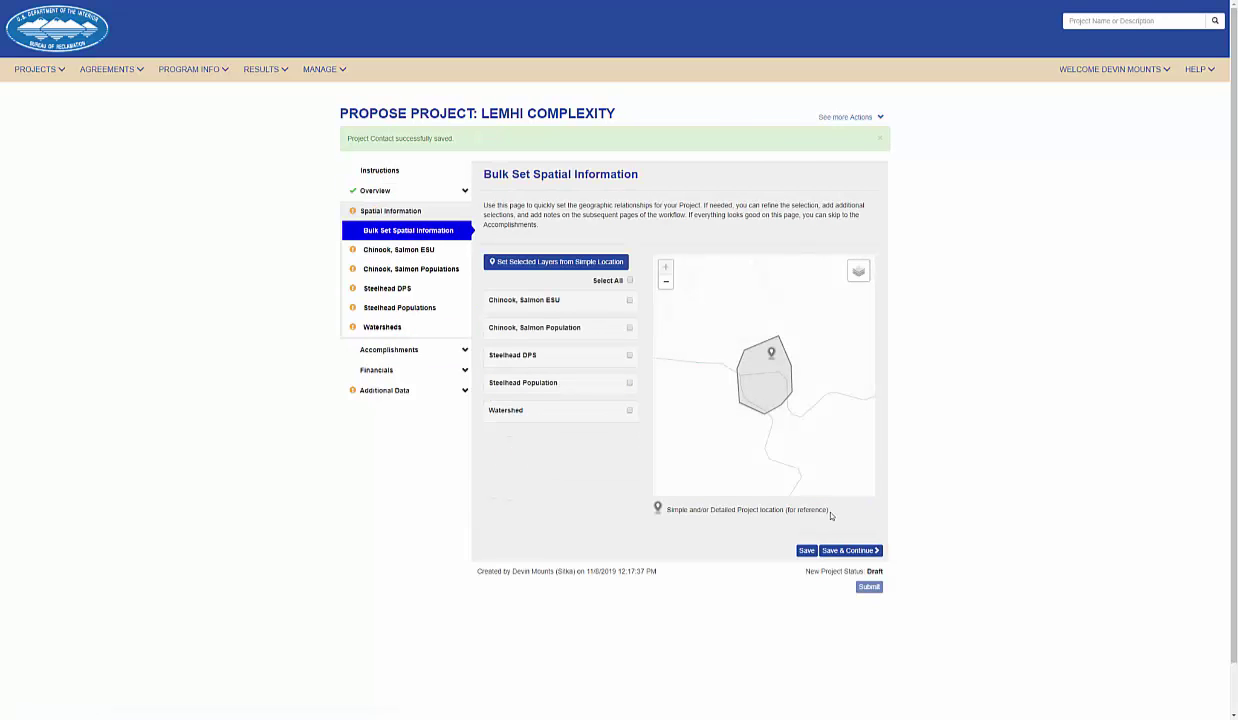
Step: Set the Chinook, Salmon ESU, Steelhead DPS and Steelhead Population layers in bulk from the simple location
click(630, 301)
click(630, 355)
click(560, 263)
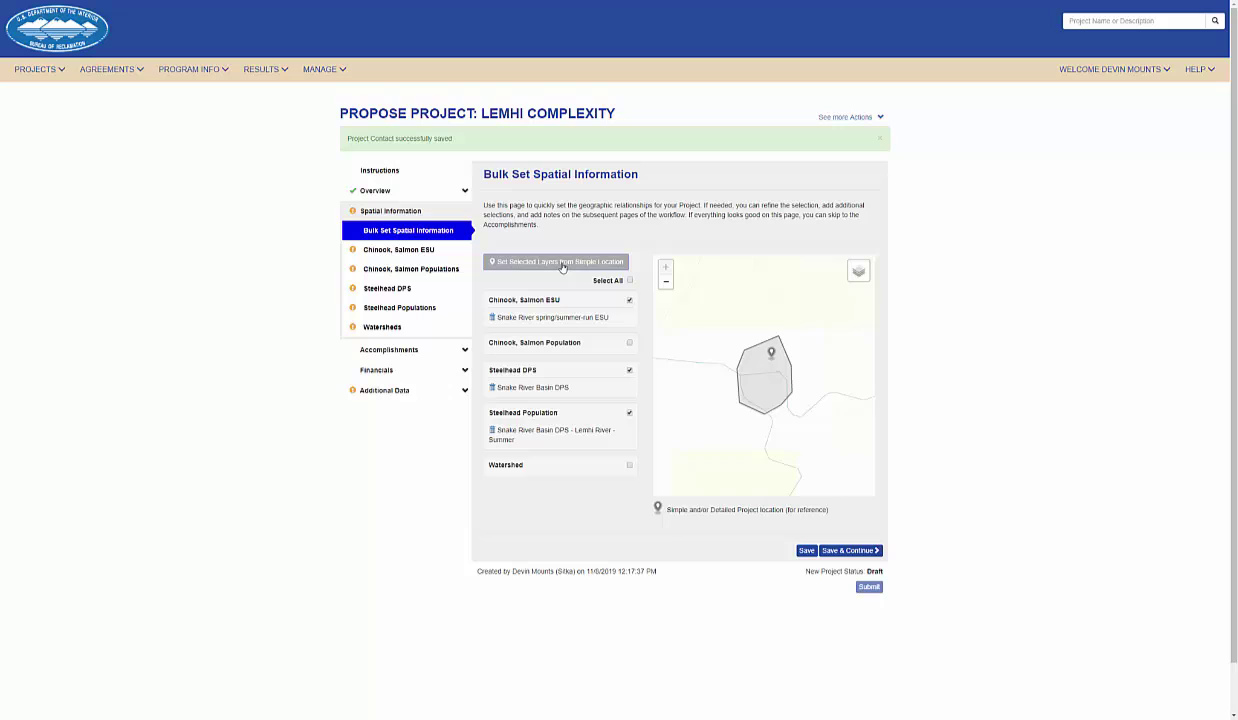
Step: Examine the selected areas on the Street base map, toggling the Selected Chinook, Salmon ESU and Selected Steelhead DPS overlays
click(666, 286)
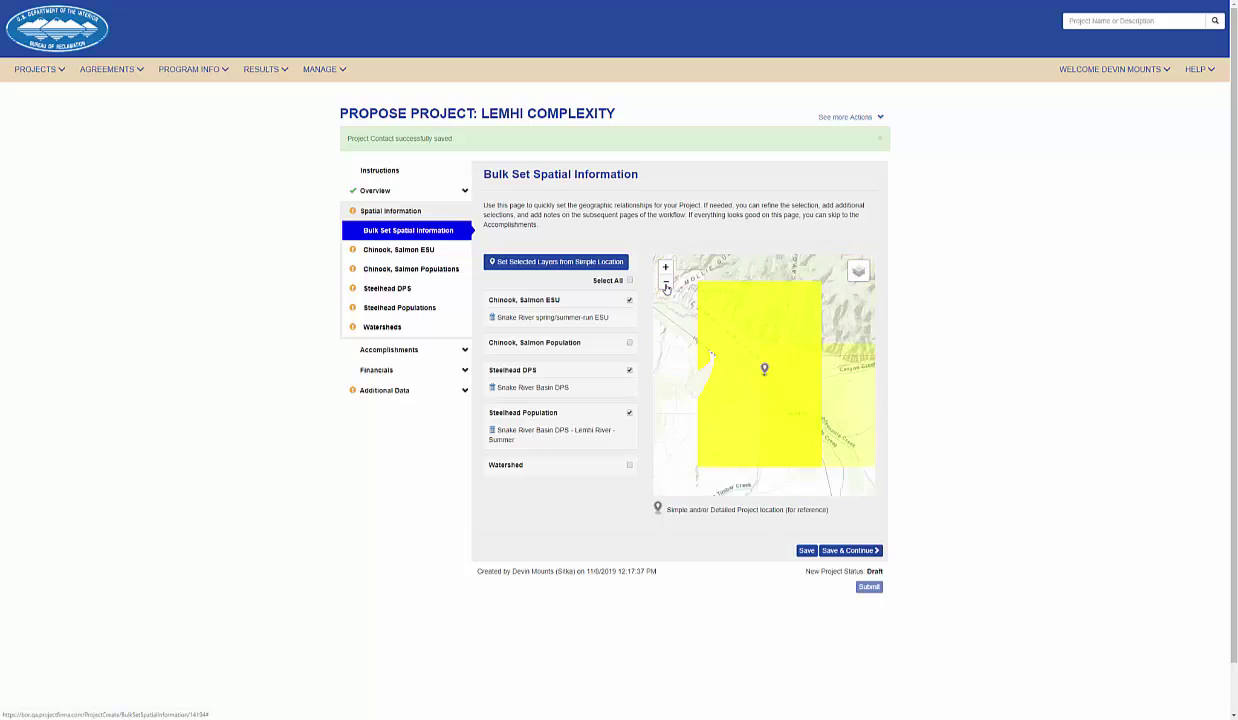
click(666, 286)
click(666, 286)
click(666, 286)
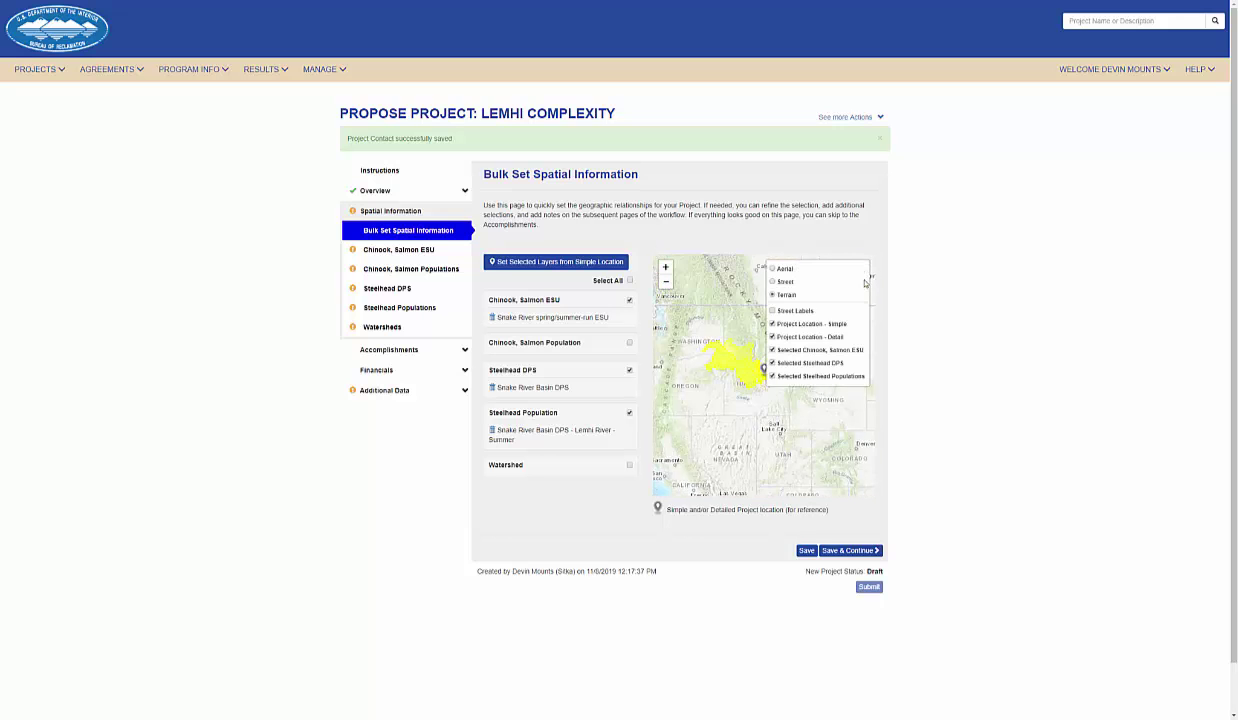
click(836, 281)
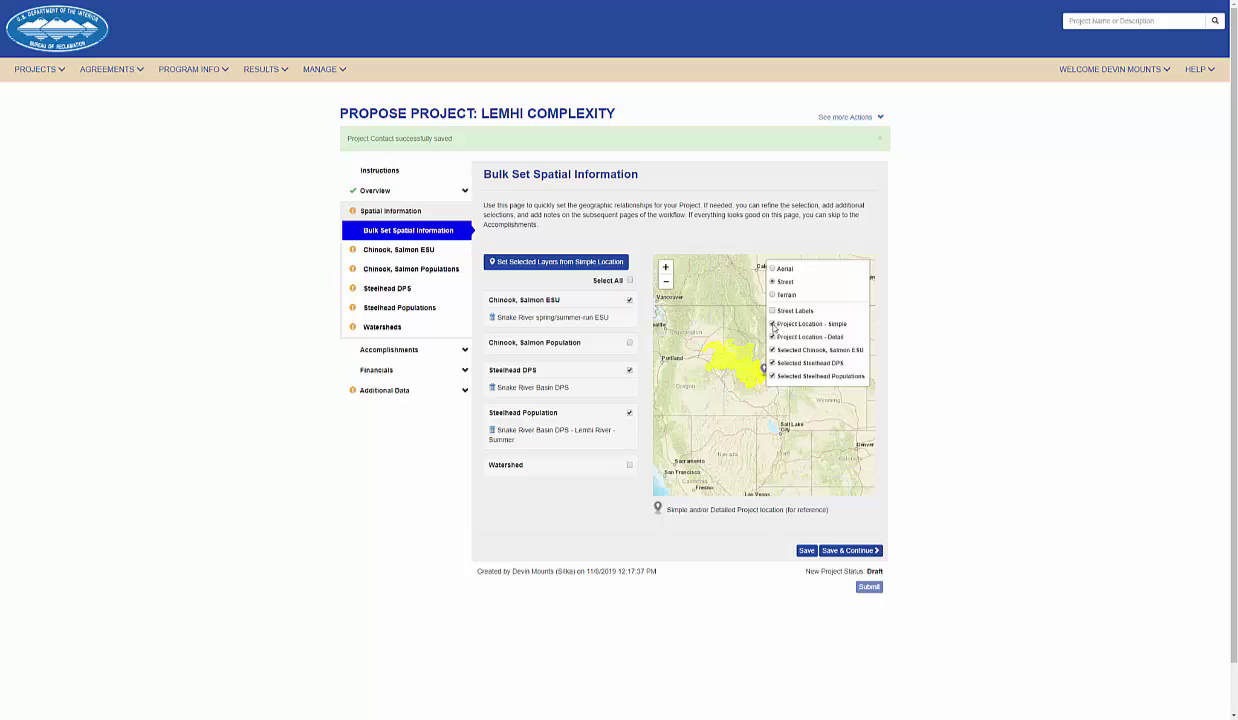
click(772, 363)
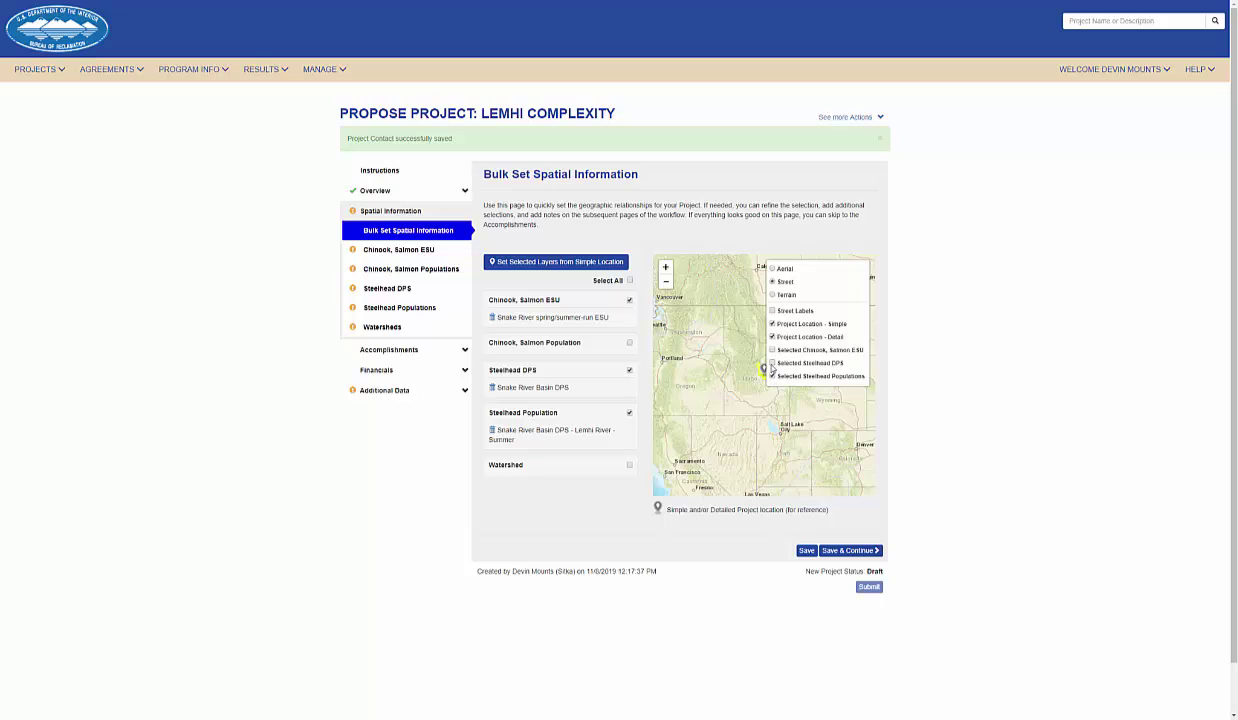
click(772, 363)
Step: Include Chinook, Salmon Population and Watershed in the layers set from the simple location, and save the spatial information
click(612, 340)
click(629, 465)
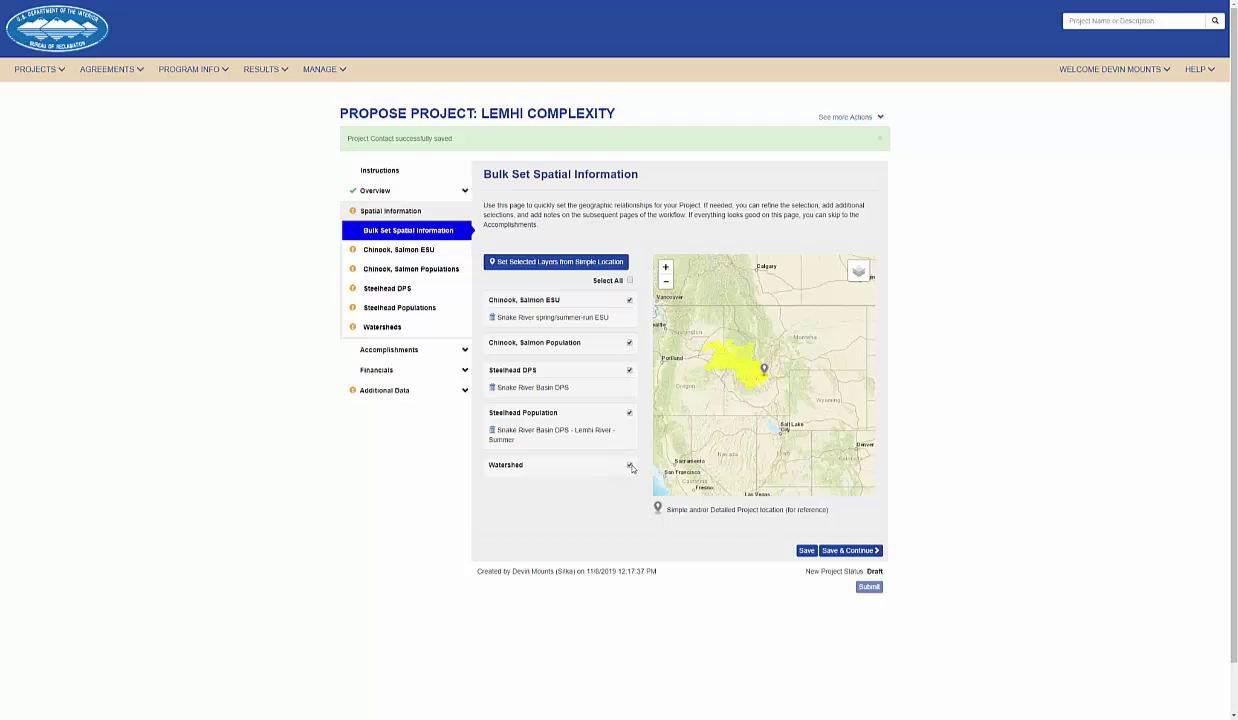
click(570, 263)
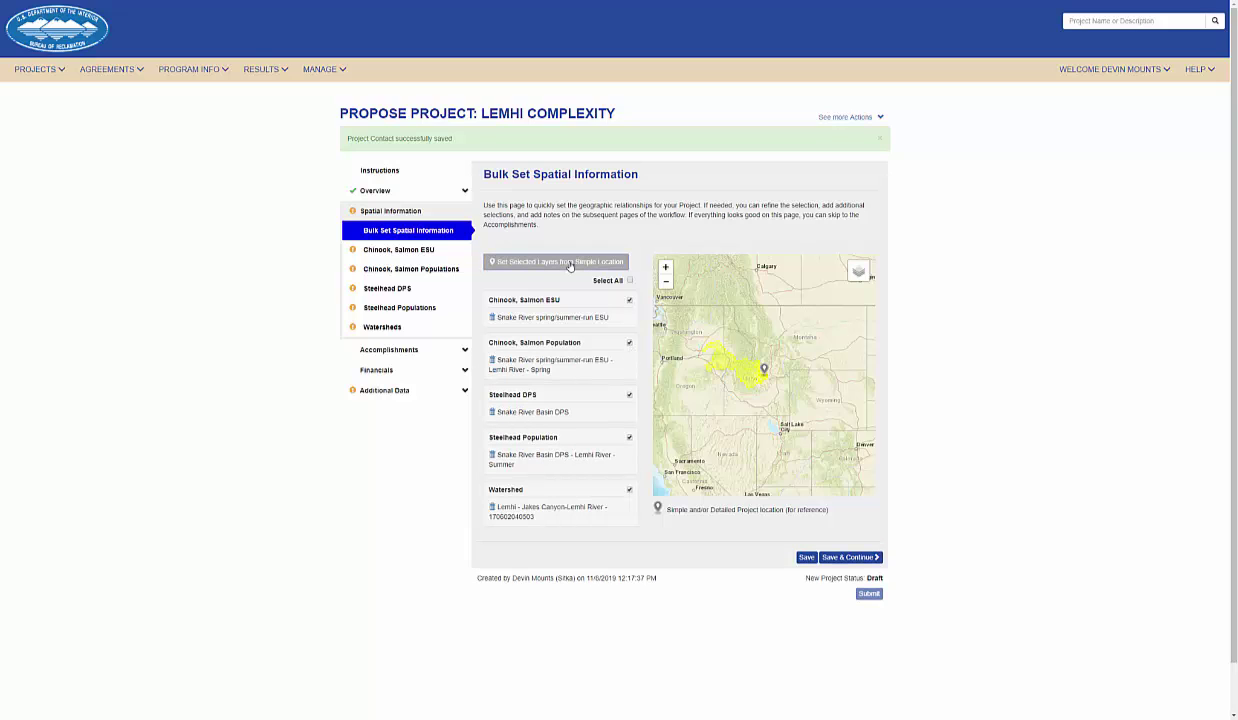
click(850, 558)
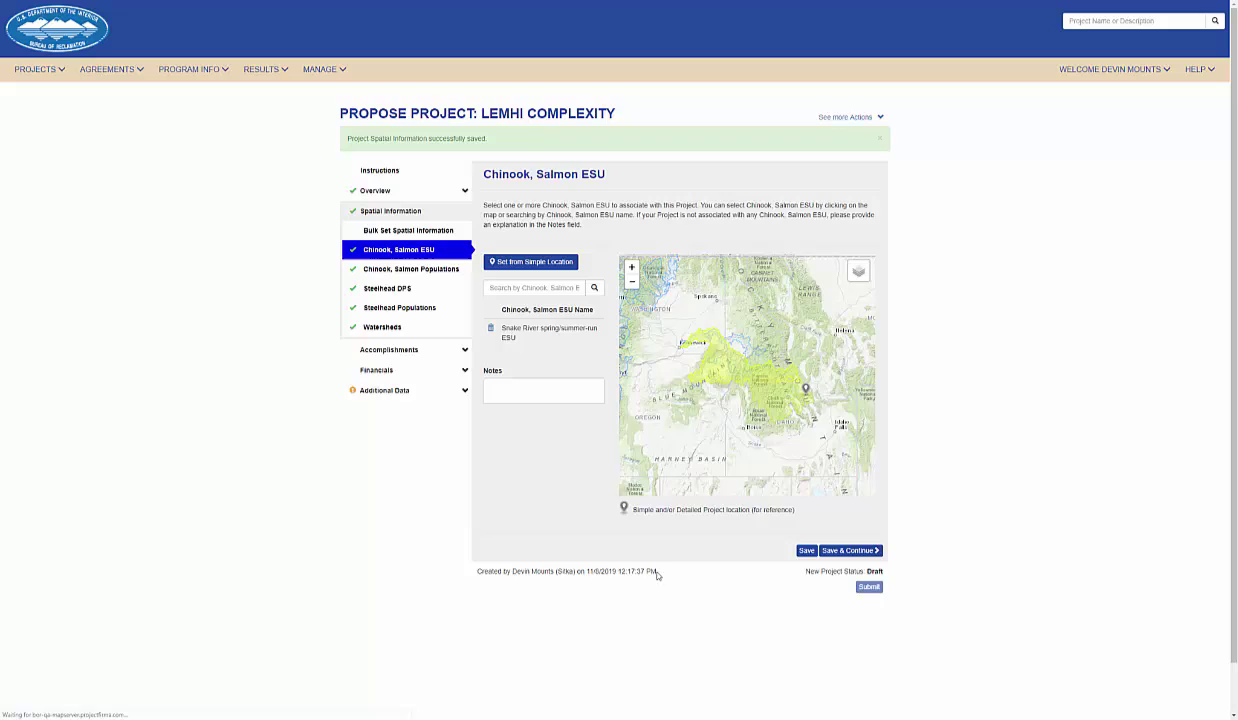
Step: Add the Channel Complexity (Miles Affected) metric to the project's Expected Accomplishments
click(394, 353)
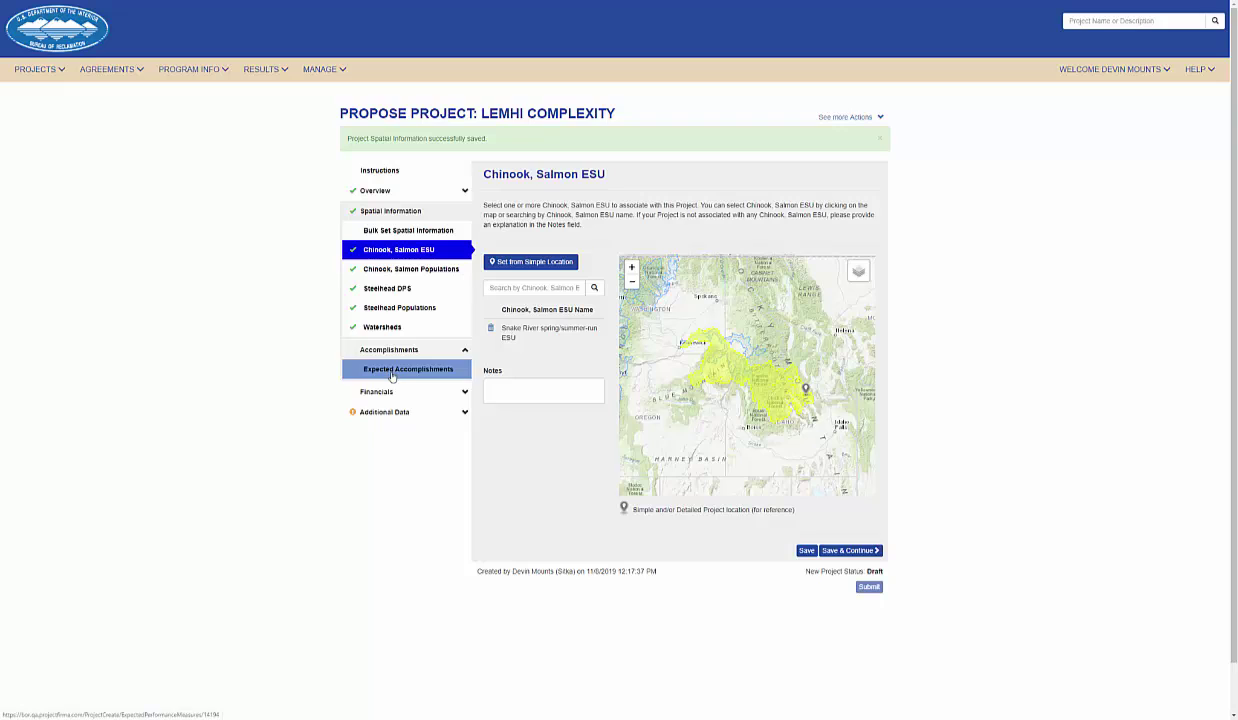
click(391, 372)
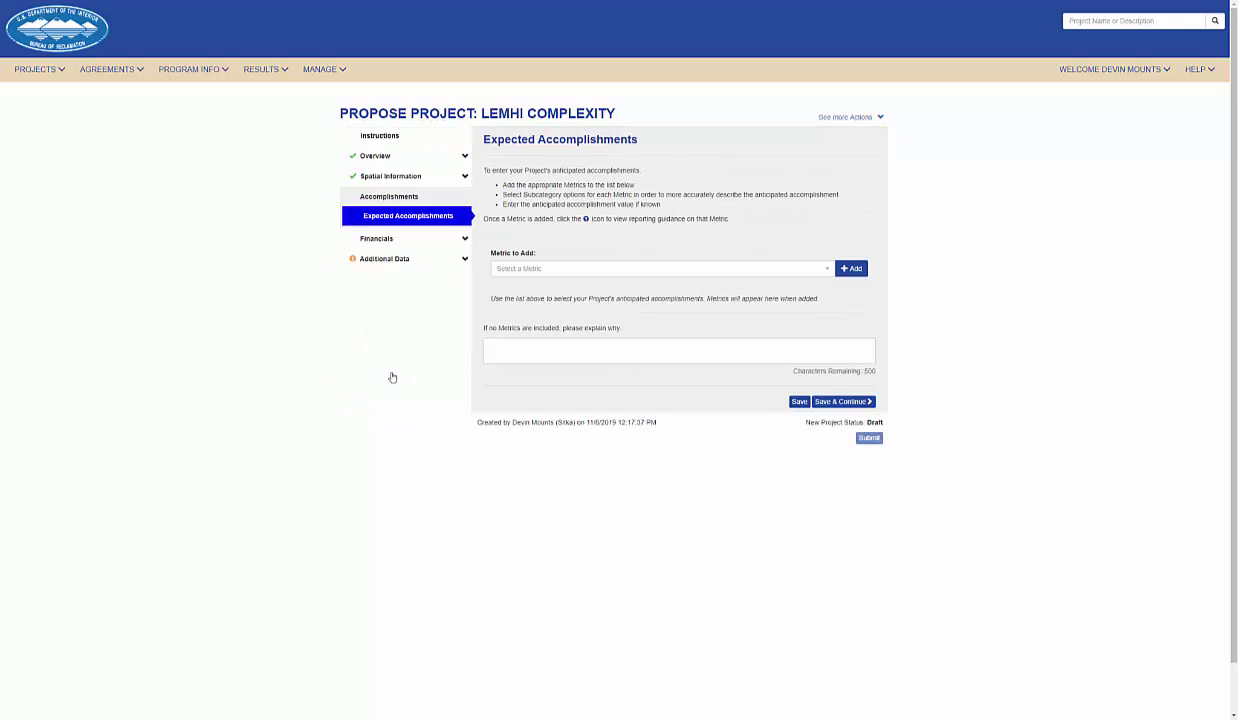
click(618, 270)
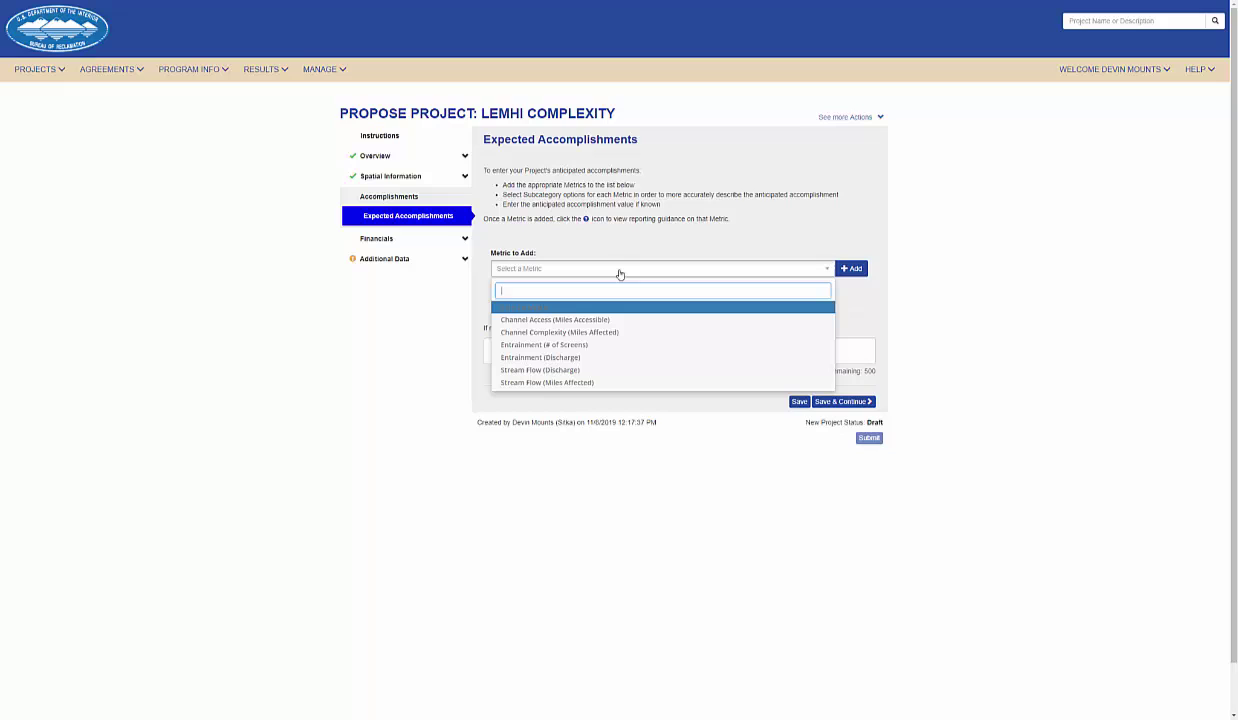
click(556, 333)
click(846, 271)
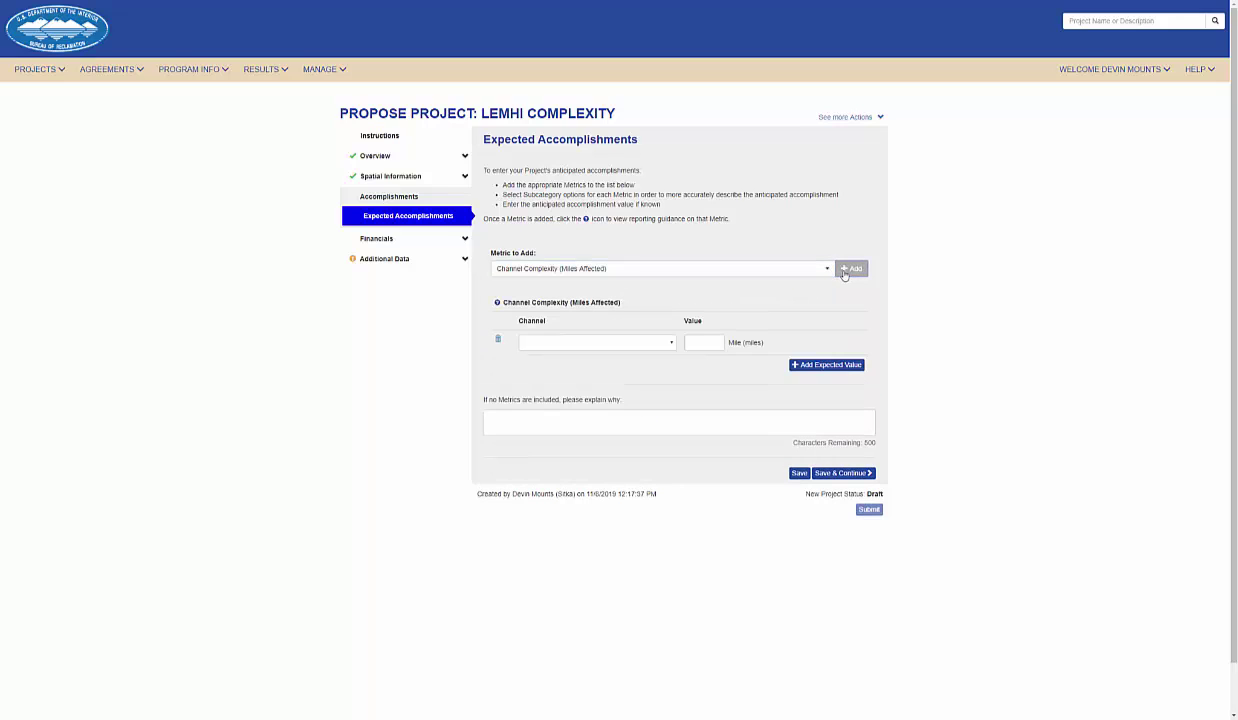
Step: Set the first Channel Complexity expected value to the Main channel with 1.5 miles
click(640, 341)
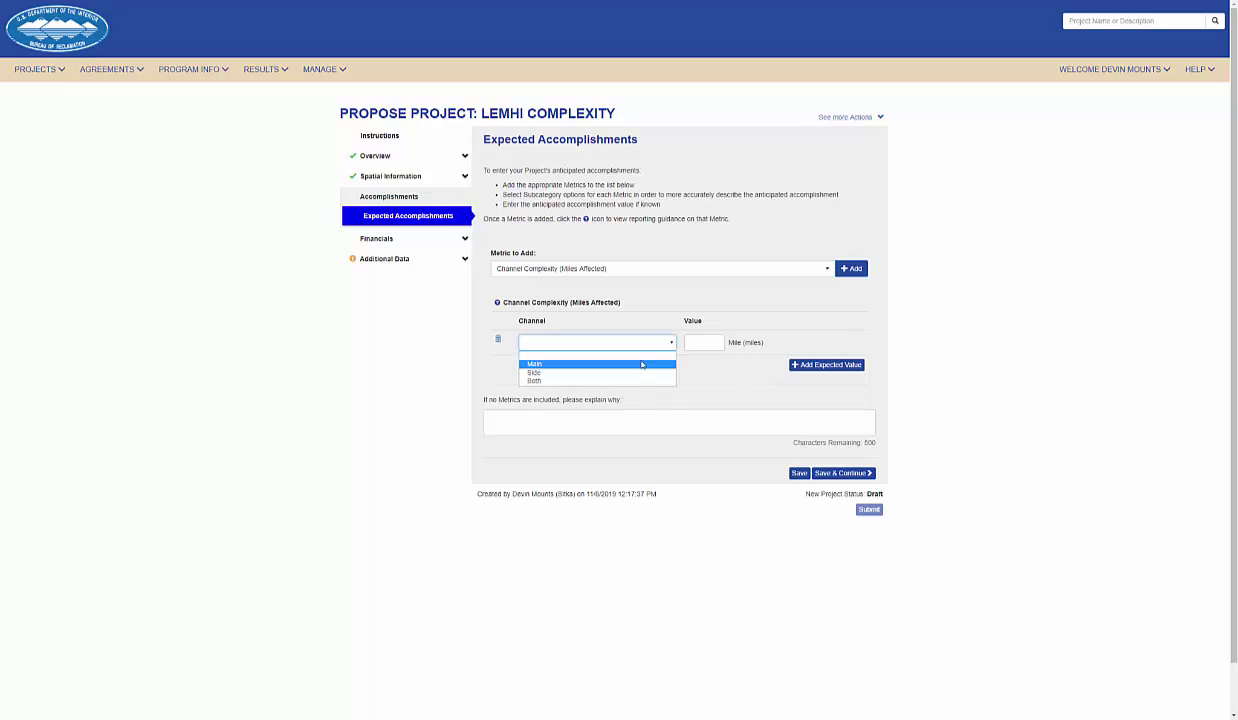
click(641, 365)
click(703, 343)
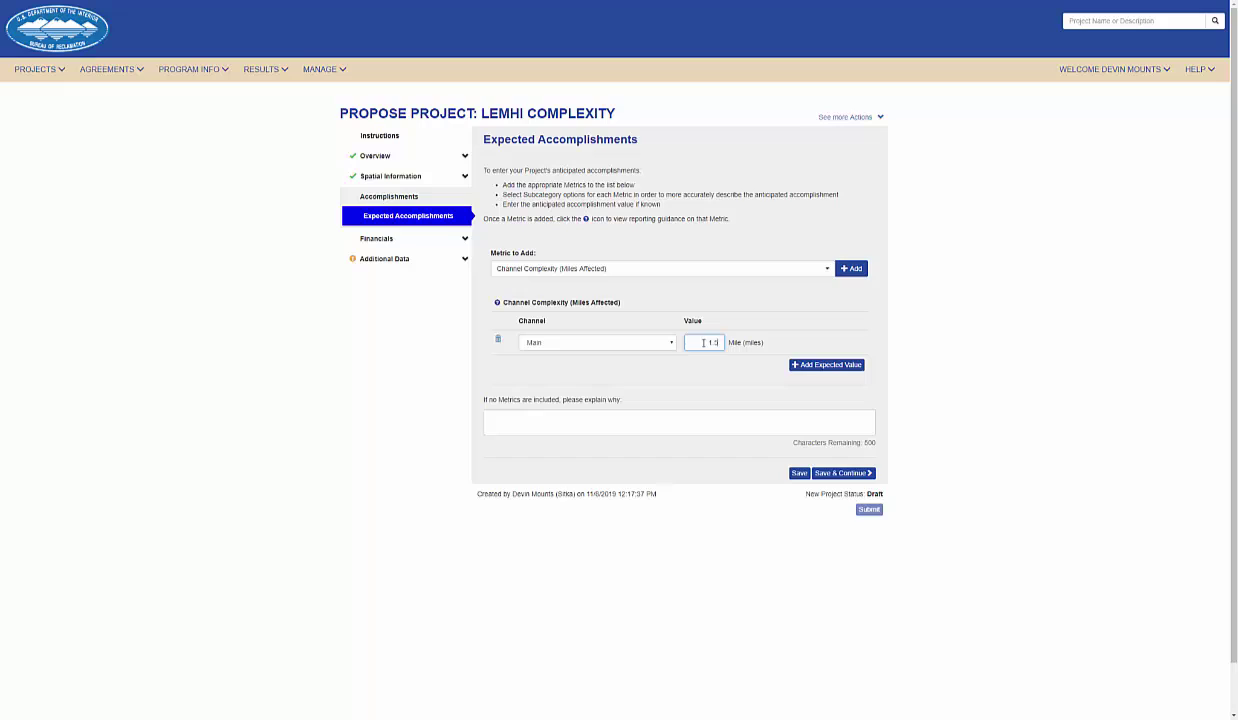
Step: Add a second Channel Complexity expected value for the Side channel with .75 miles
click(826, 364)
click(597, 367)
click(597, 386)
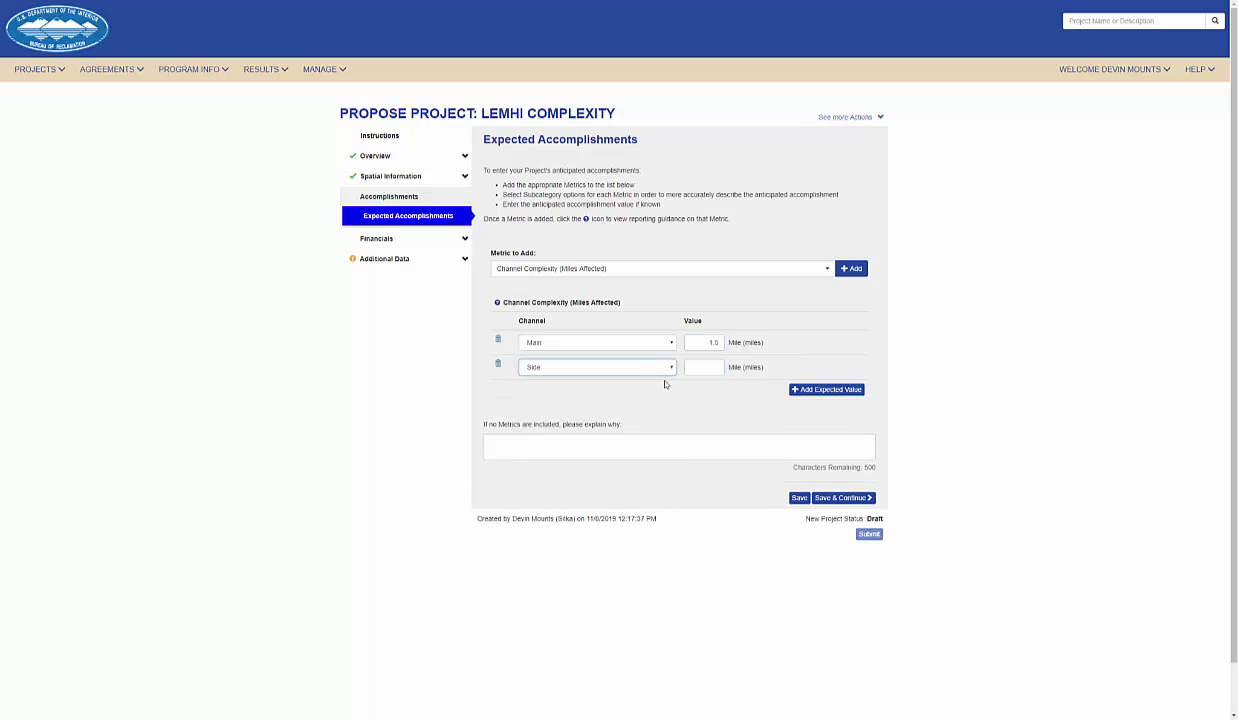
click(696, 370)
text(75)
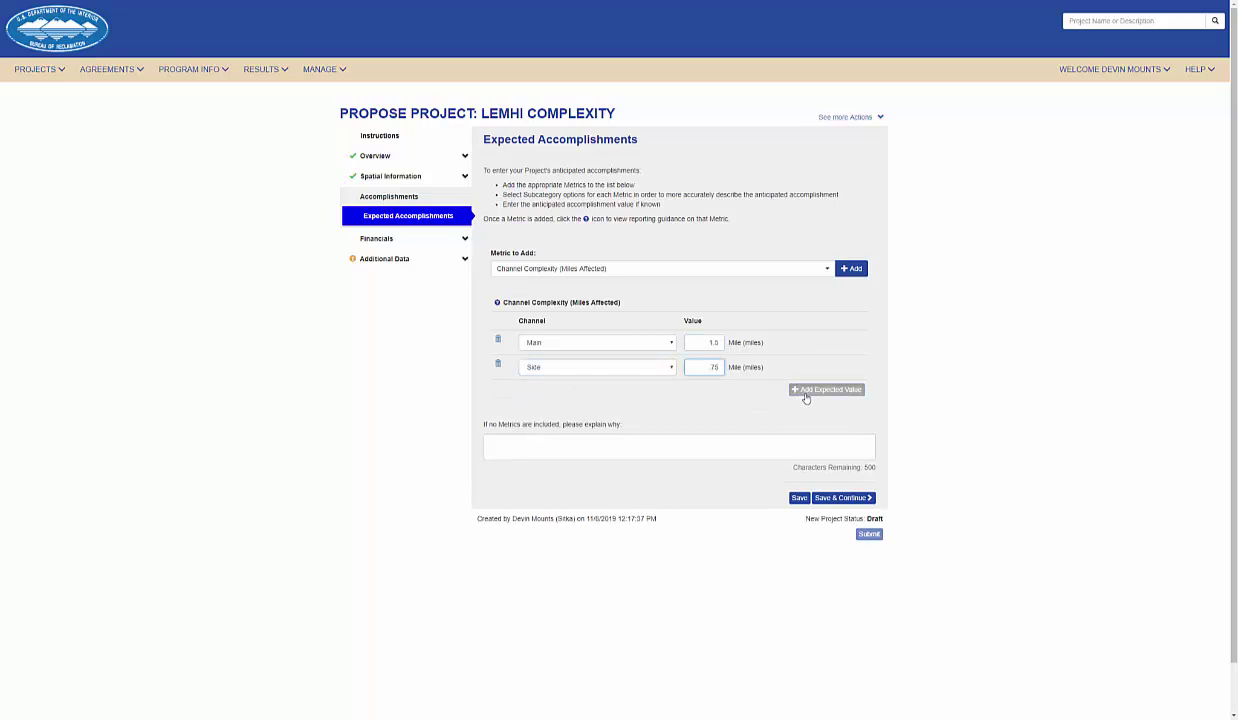
Step: Add a third expected value row, remove it again, and save the expected accomplishments
click(804, 390)
click(498, 390)
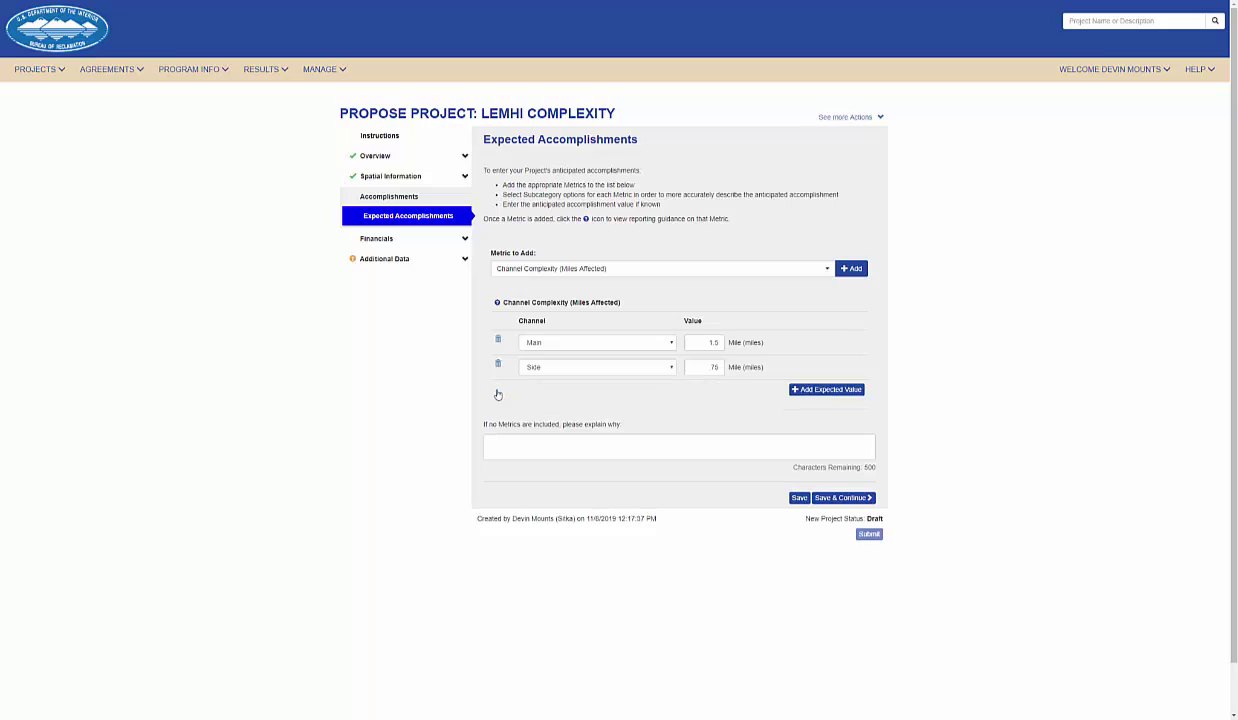
click(839, 497)
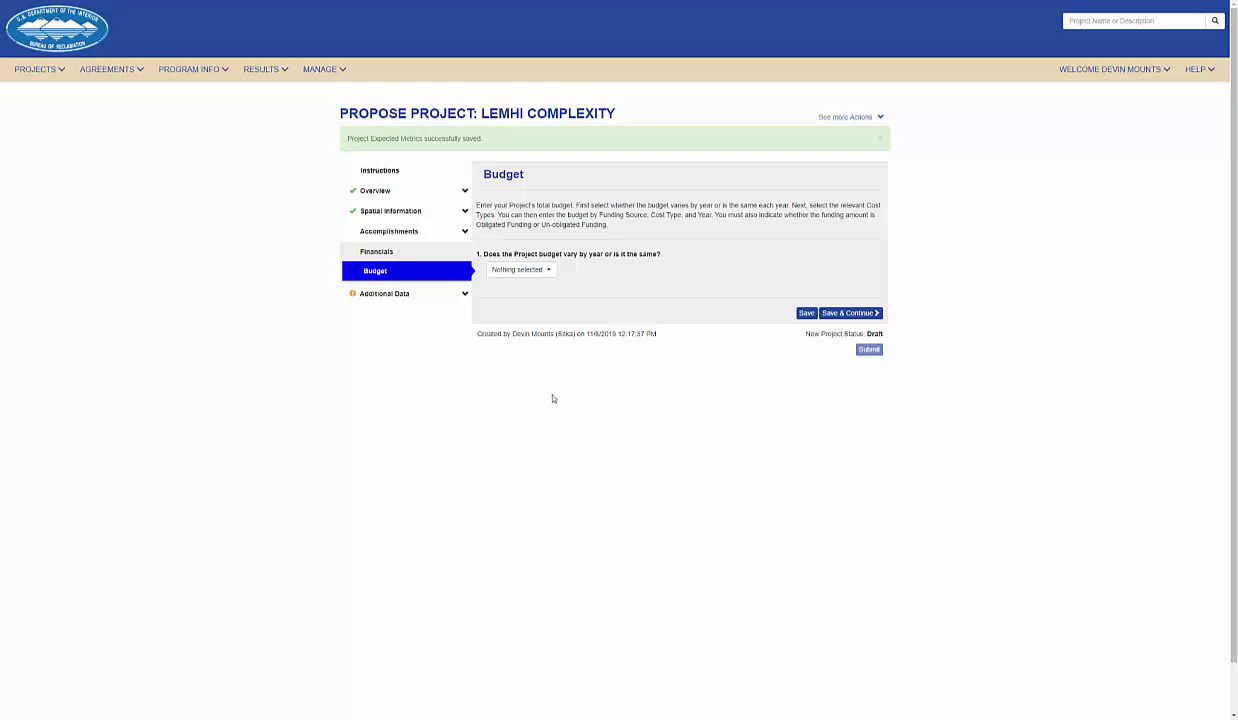
Step: Try the budget option for the same amount each year, and set it to "Budget varies by year, or it's a one-year project"
click(548, 270)
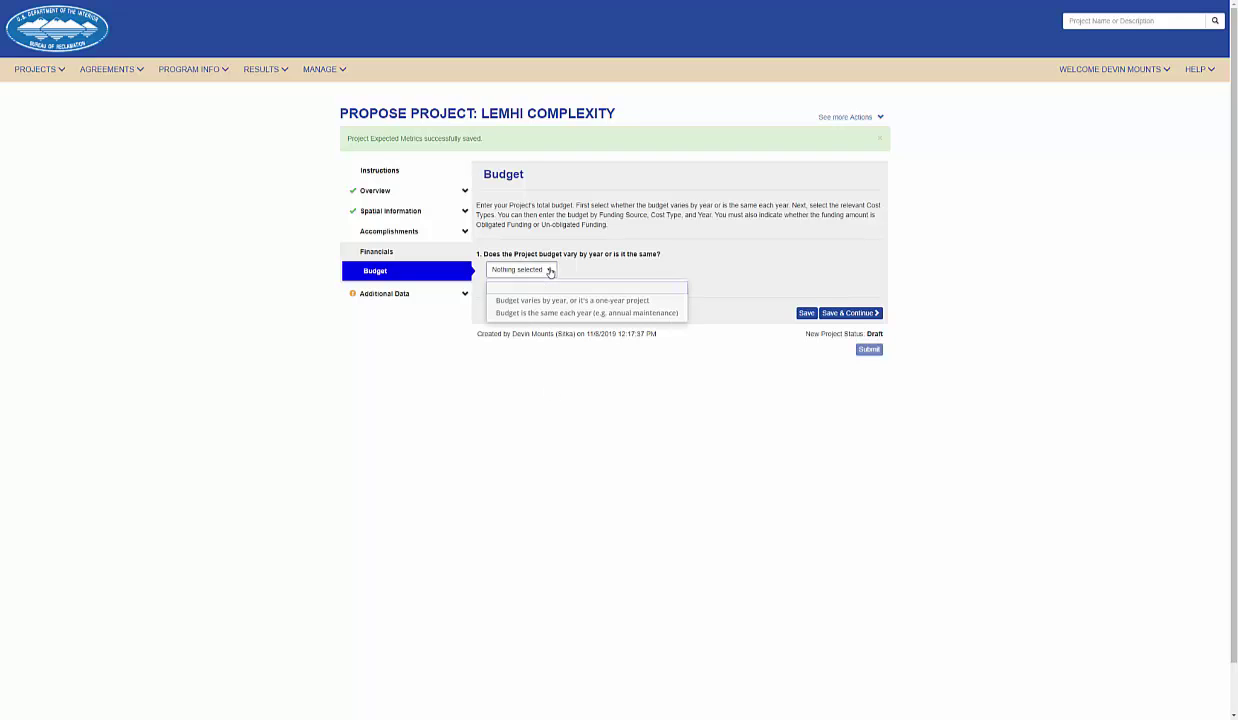
click(546, 313)
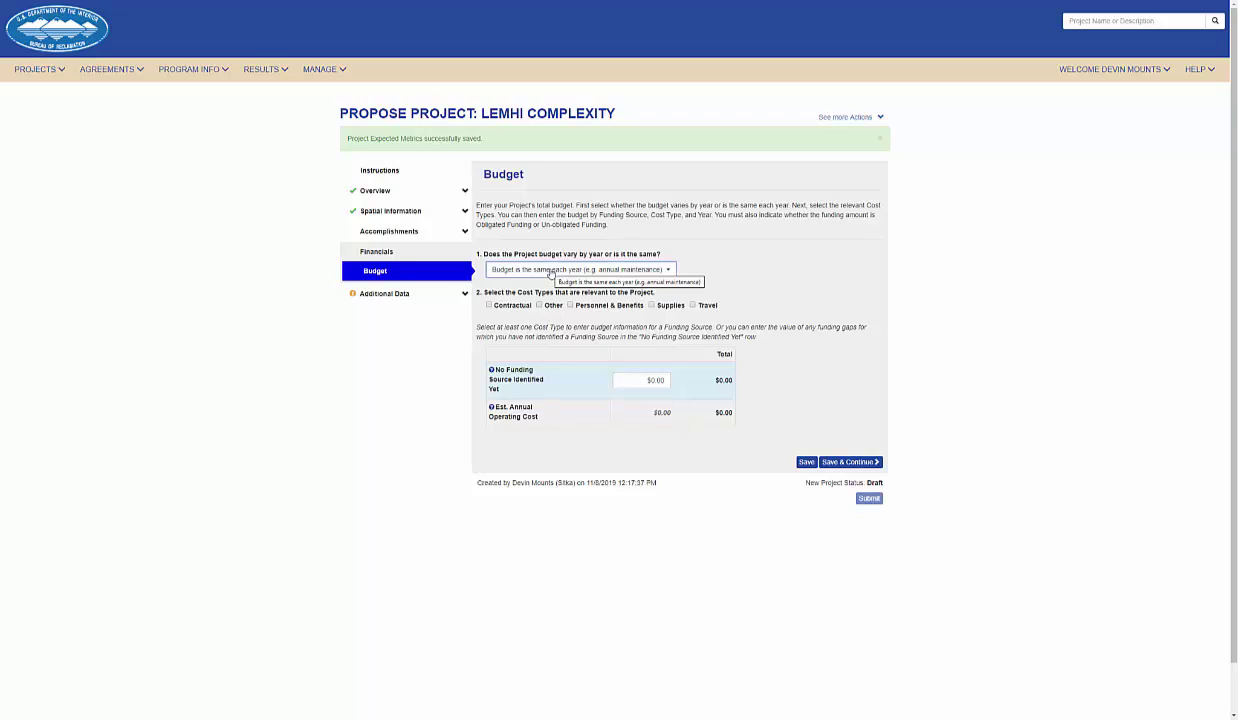
click(549, 271)
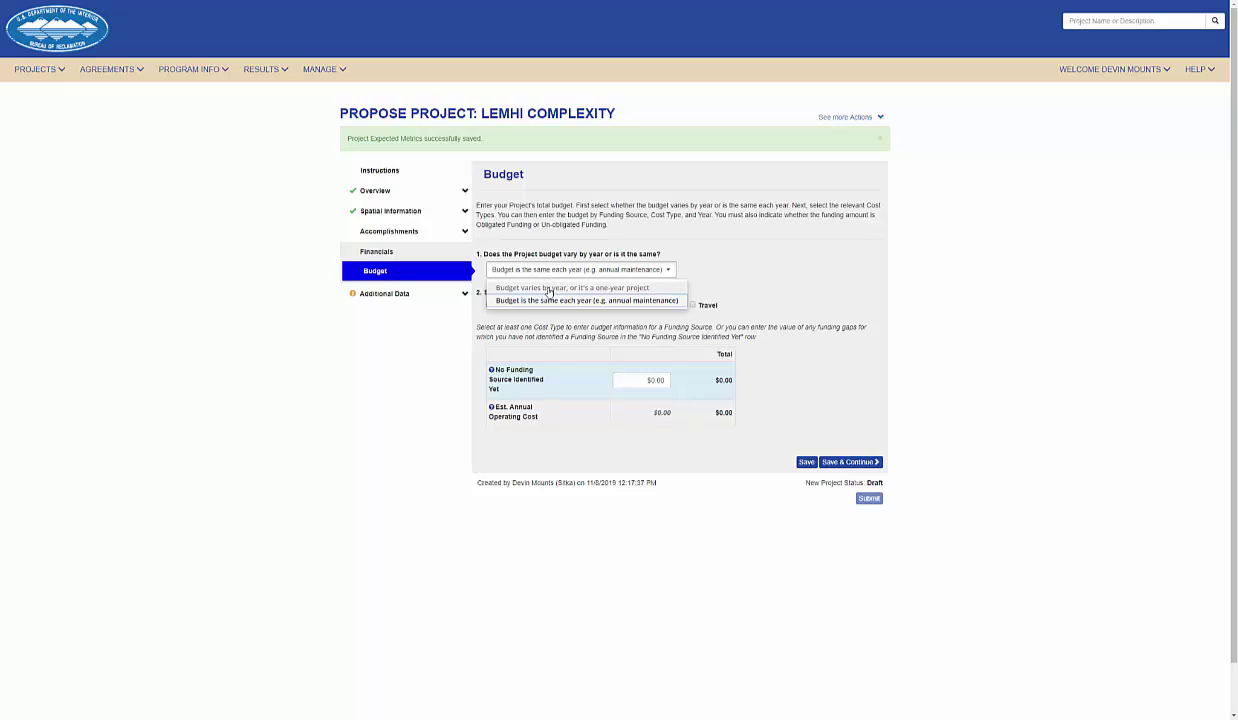
click(549, 289)
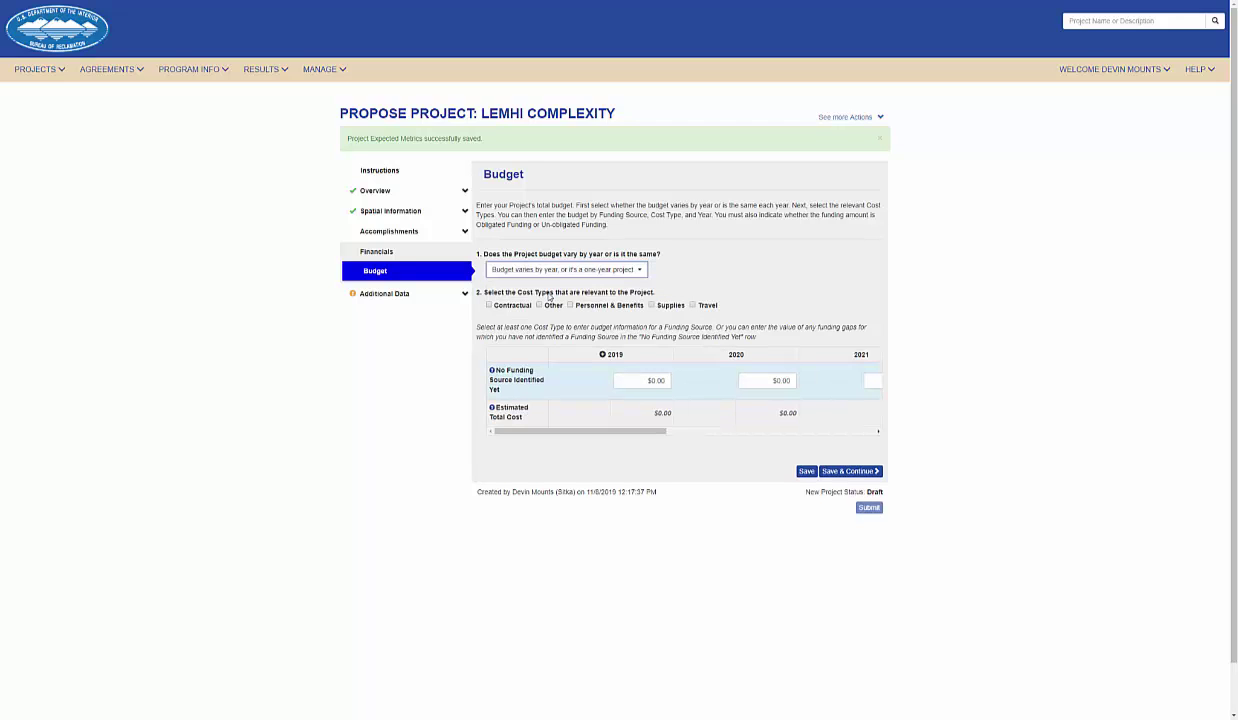
Step: Mark Contractual, Other, Personnel & Benefits, Supplies and Travel as the budget's relevant Cost Types
click(489, 305)
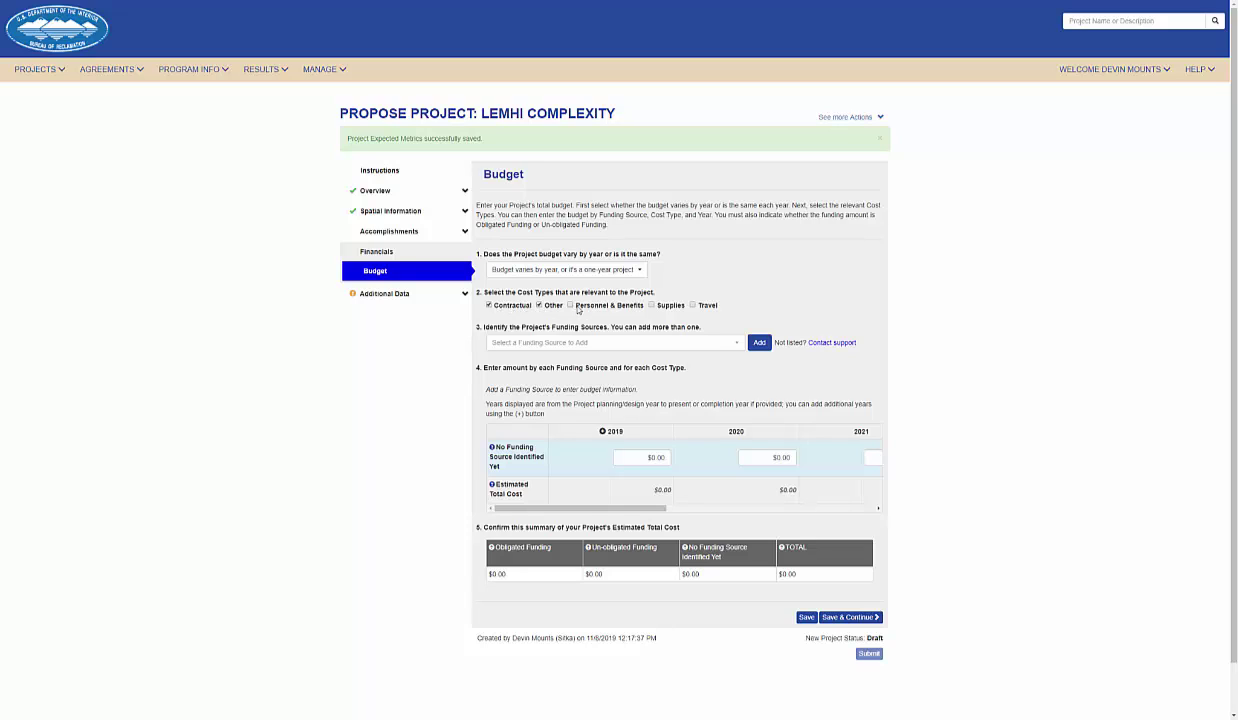
click(572, 305)
click(652, 305)
Step: Add Congressional Appropriations Fund (USBR) as a Funding Source in the project budget
click(715, 342)
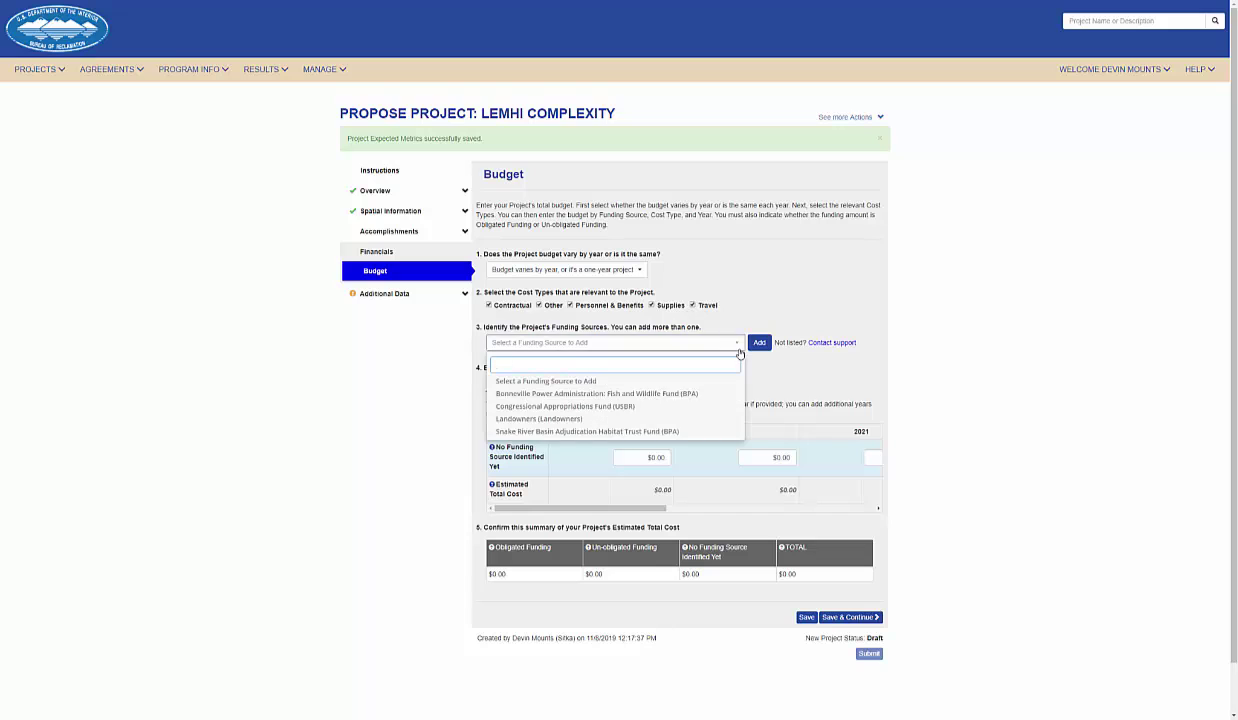
click(690, 377)
click(759, 342)
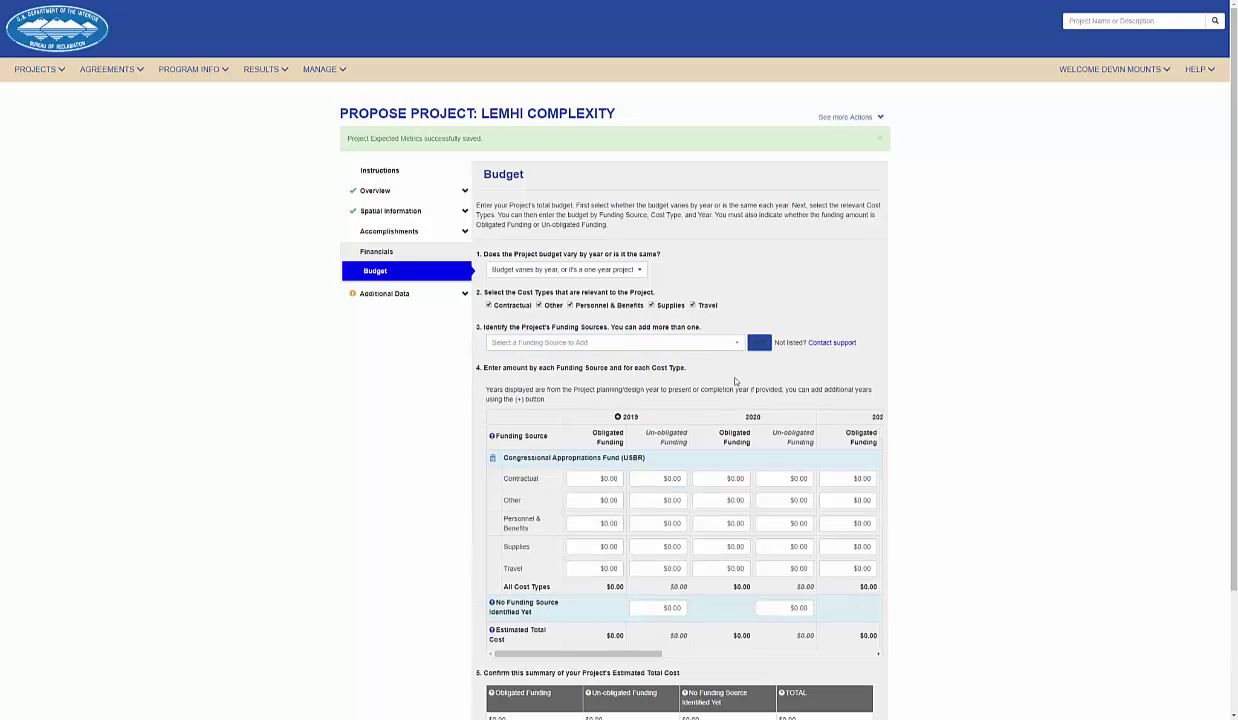
scroll(381, 481, down, 1)
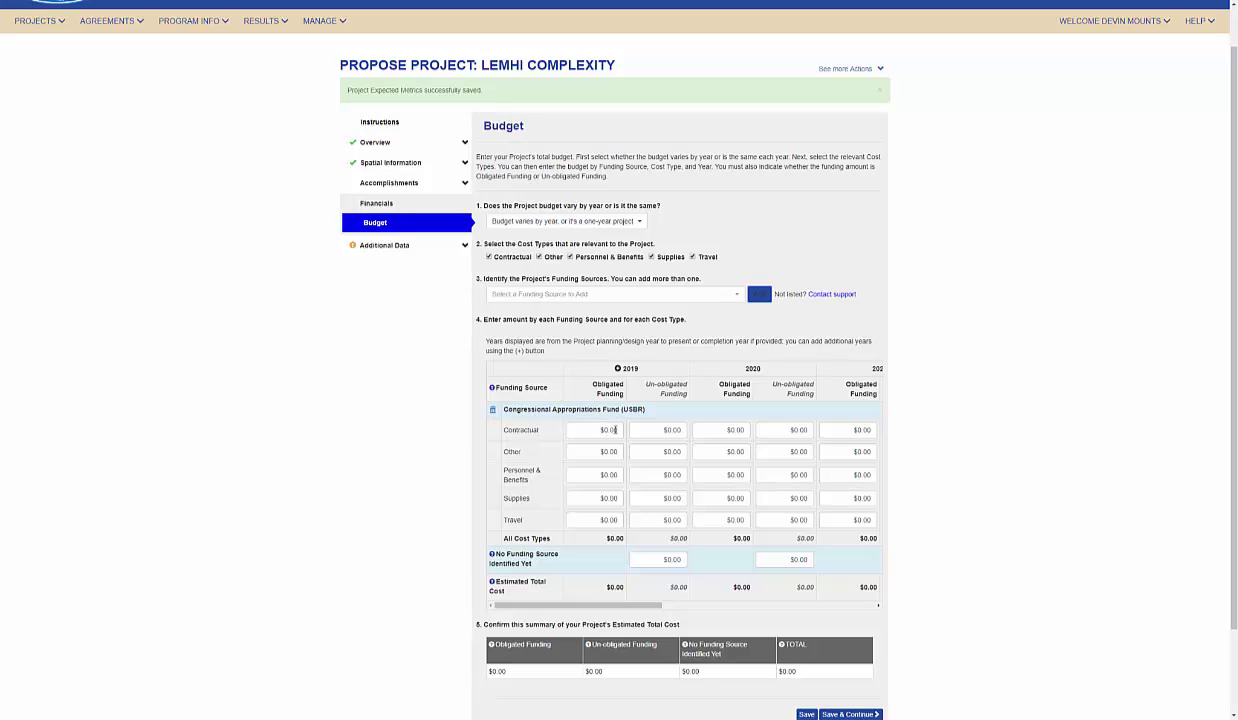
Step: Enter the 2019 obligated funding: $100,000 for Contractual, $500,000 for Personnel & Benefits and $30,000 for Travel
click(614, 429)
text(100000)
click(605, 474)
text(500000)
click(600, 519)
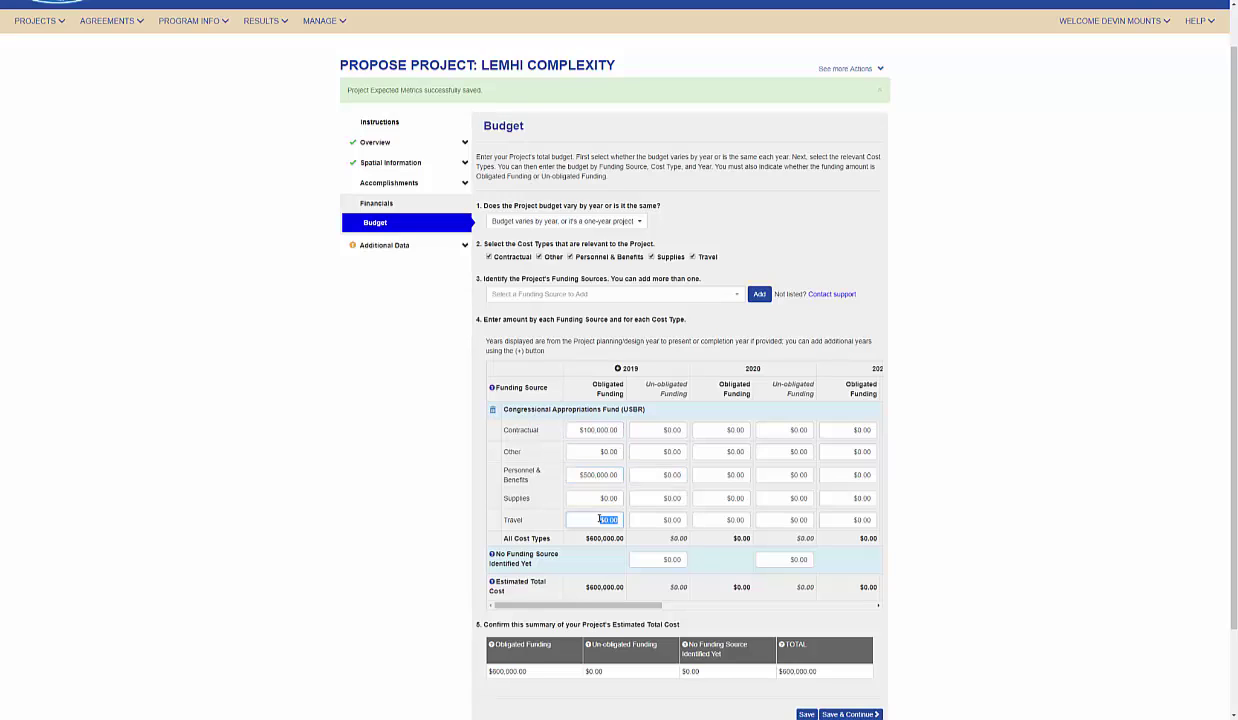
text(30000)
Step: Enter obligated Contractual and Personnel & Benefits funding of $500,000 and $200,000 for 2020, and $400,000 and $300,000 for 2021
click(724, 429)
text(500000)
click(725, 474)
text(200000)
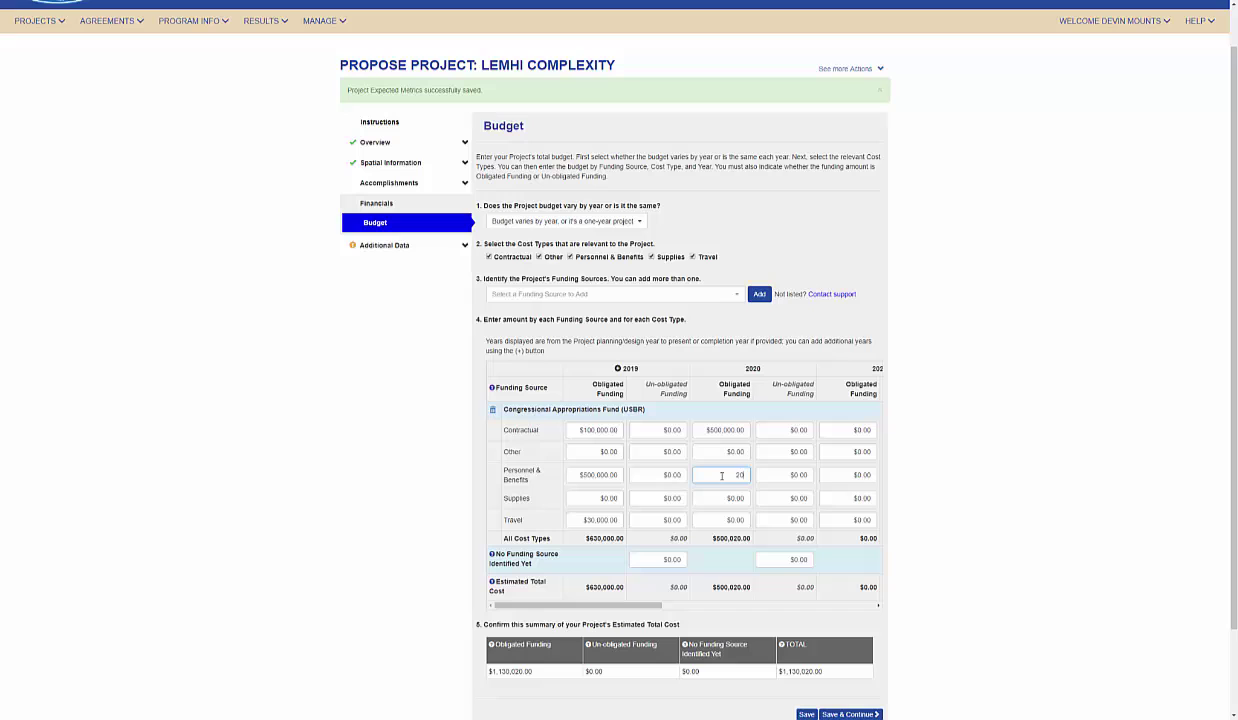
click(848, 429)
text(400000)
click(848, 474)
text(300,000)
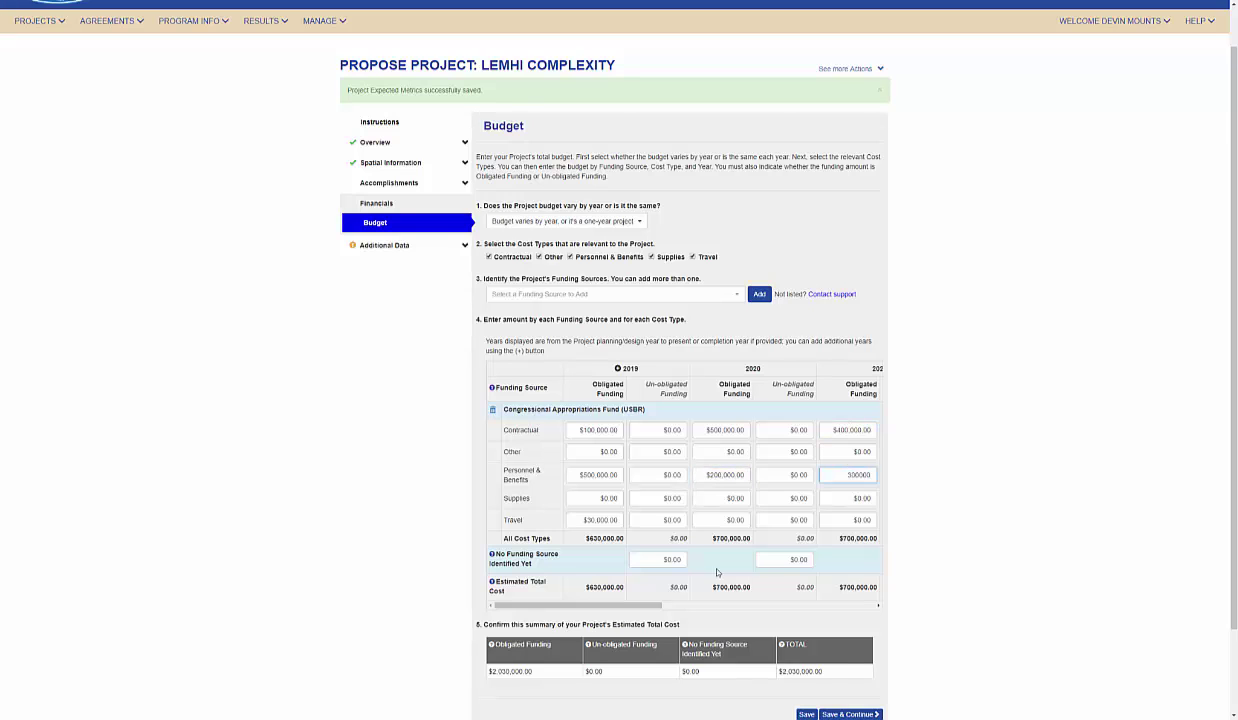
Step: Enter the 2022 un-obligated funding: $600,000 for Contractual and $300,000 for Personnel & Benefits
scroll(693, 549, down, 2)
scroll(680, 420, right, 5)
click(703, 328)
text(600000)
click(720, 373)
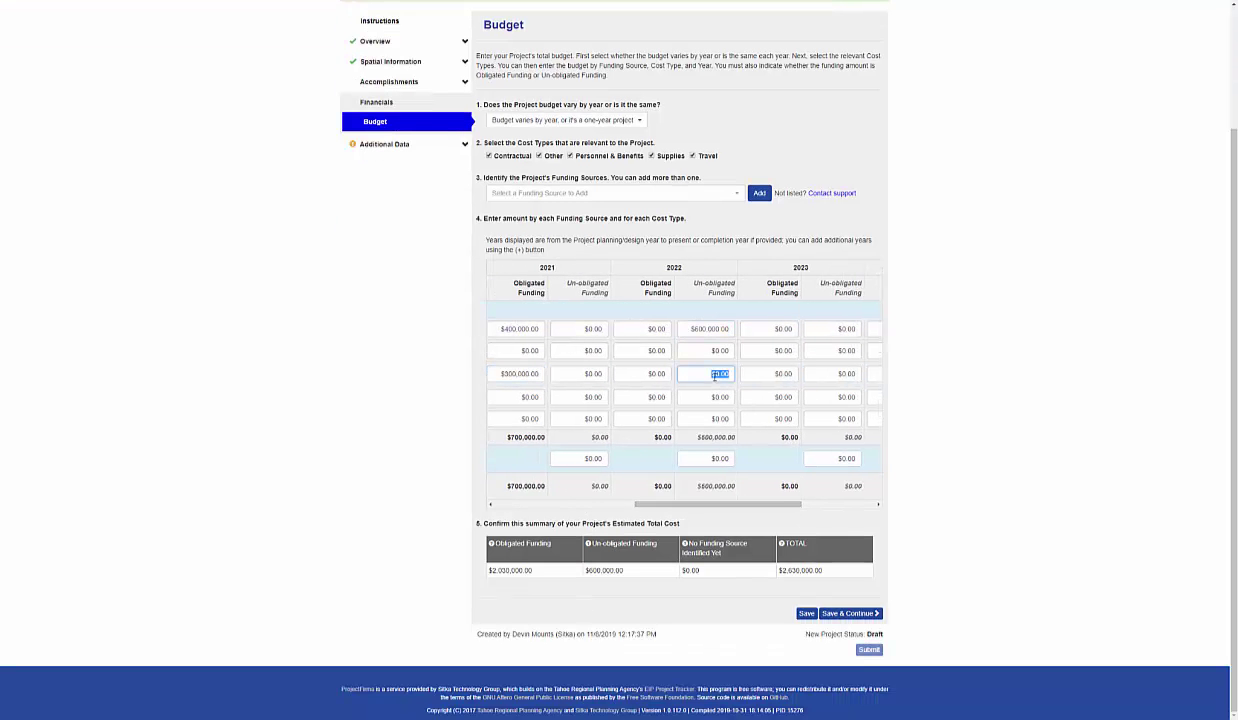
text(300000)
Step: Enter un-obligated funding of $500,000 for Other in 2023 and $200,000 for Supplies in 2024, and save the budget to continue
click(832, 350)
text(500000)
scroll(837, 505, right, 3)
click(787, 396)
text(200000)
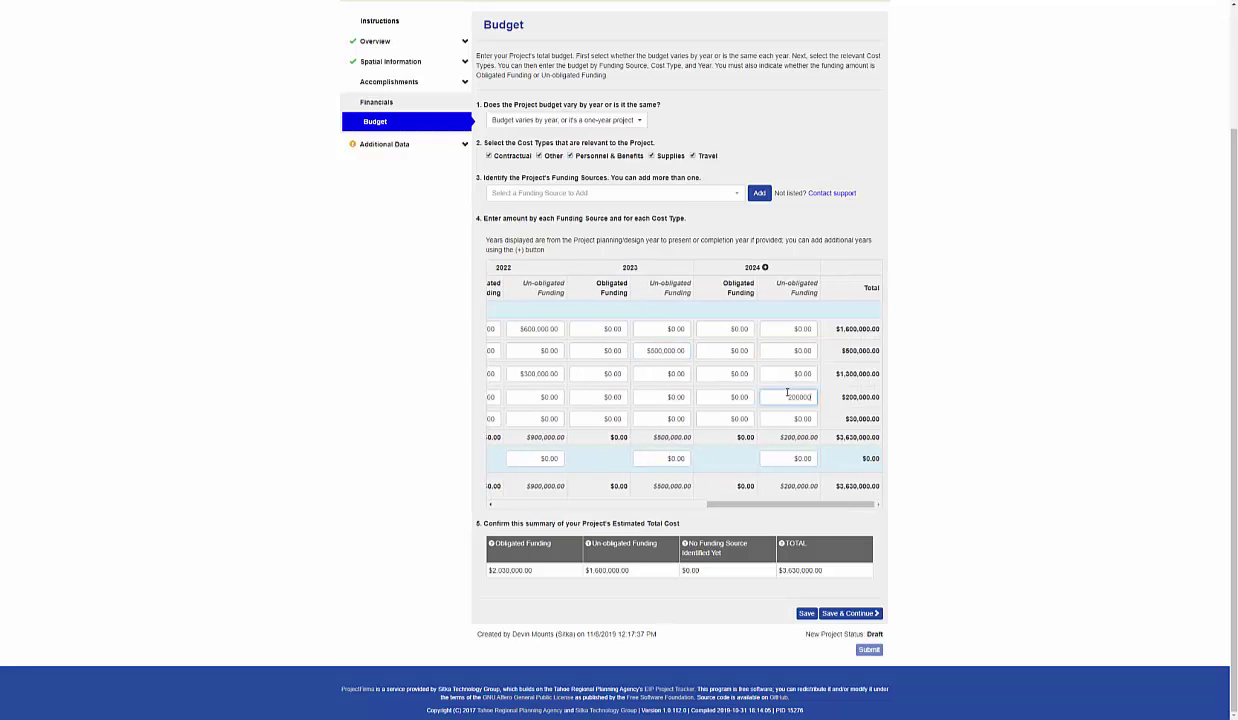
click(864, 616)
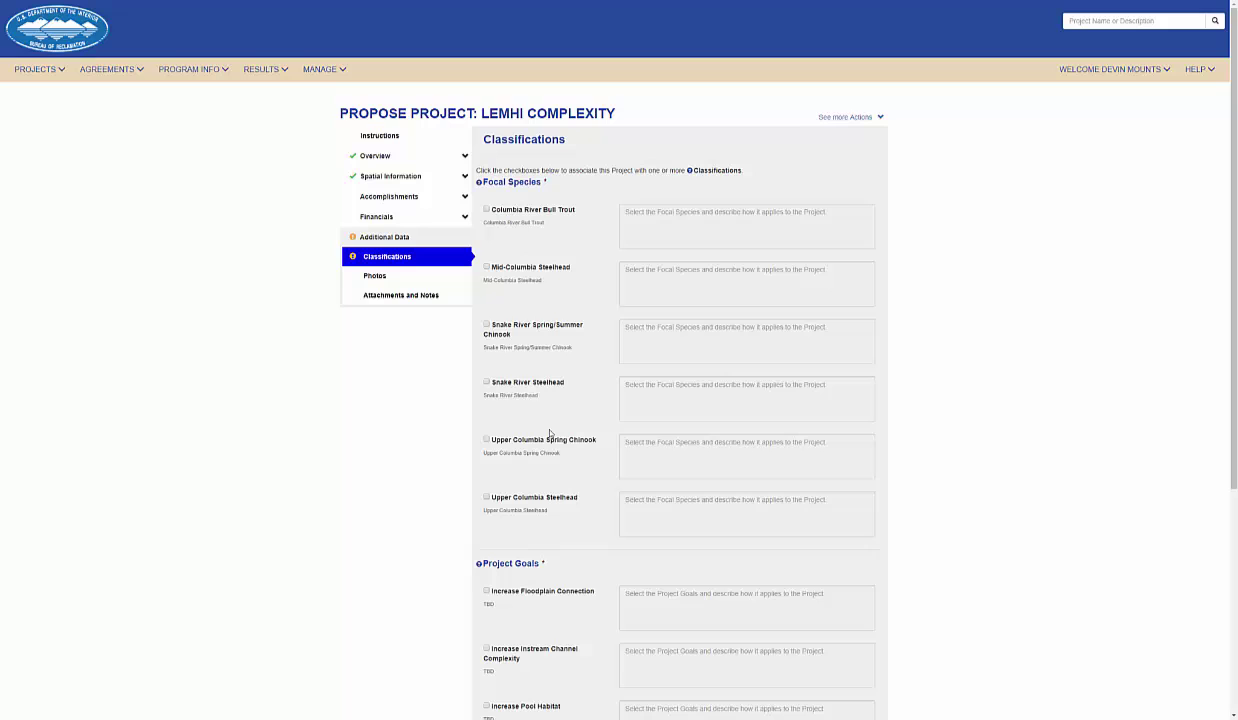
Step: Mark Snake River Spring/Summer Chinook and Snake River Steelhead as Focal Species, select every Project Goal except Increase Floodplain Connection, and save
click(486, 325)
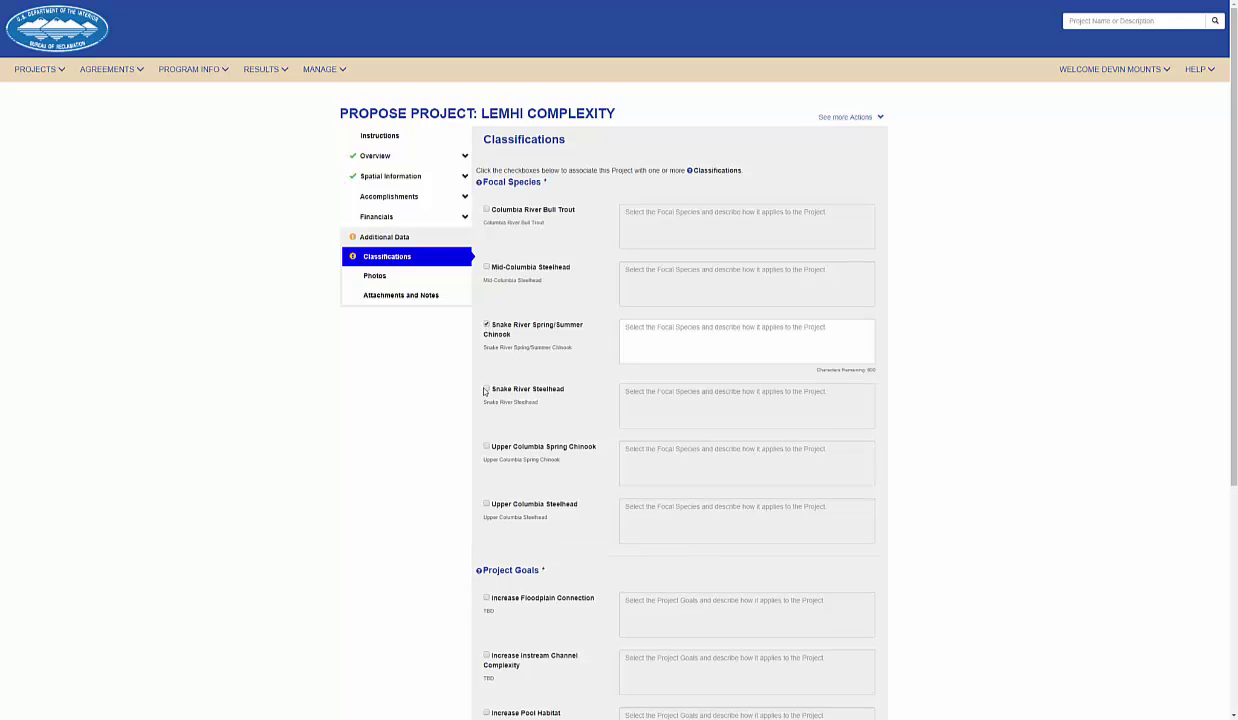
click(486, 382)
scroll(380, 425, down, 3)
click(486, 372)
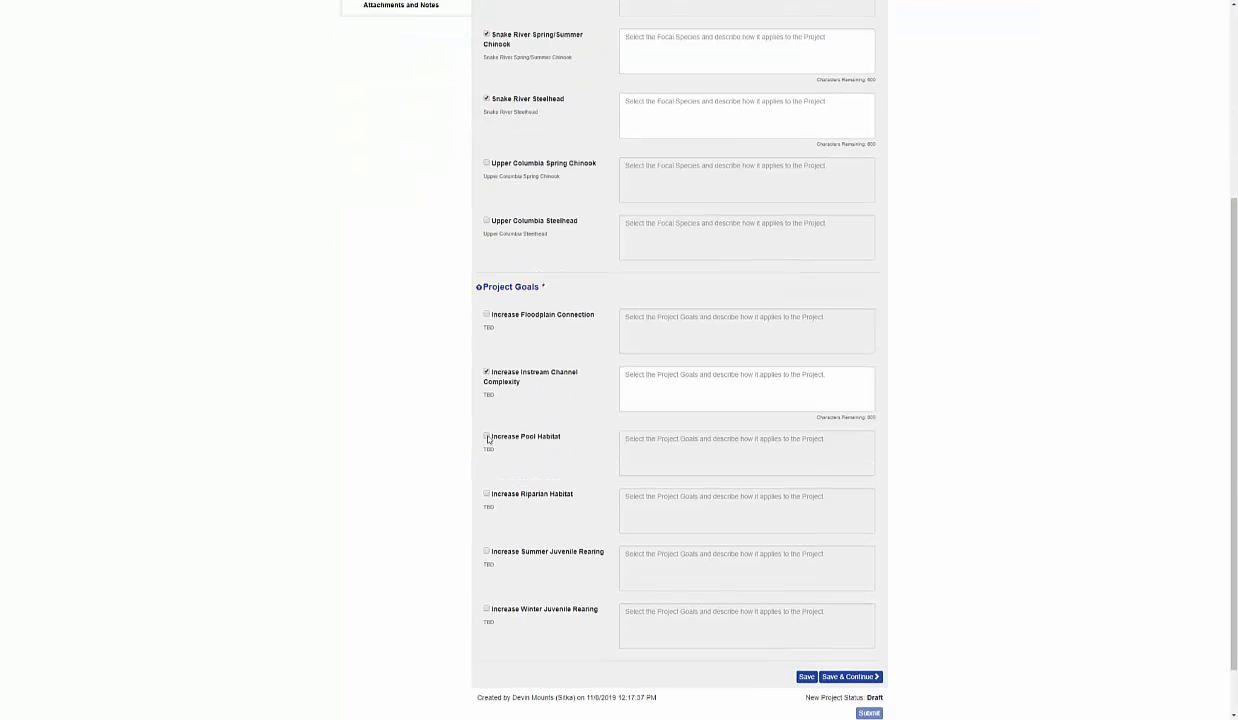
click(486, 436)
click(486, 500)
click(486, 565)
click(486, 628)
scroll(486, 628, down, 2)
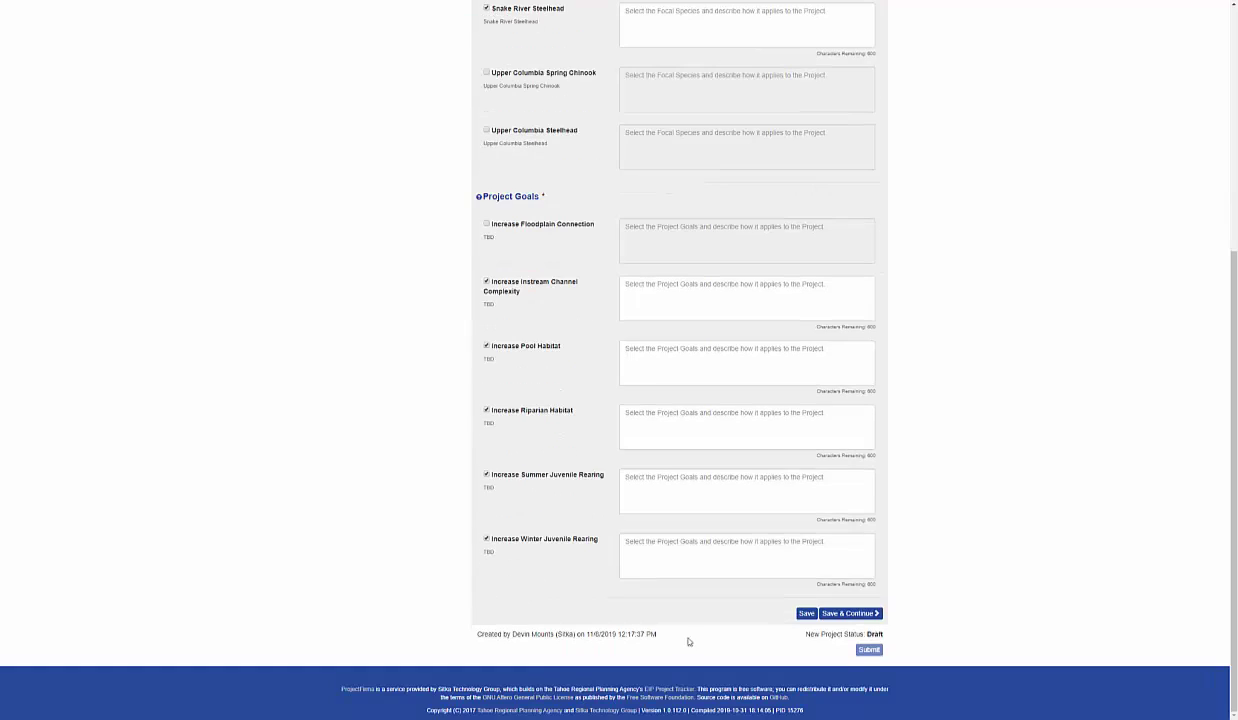
click(850, 613)
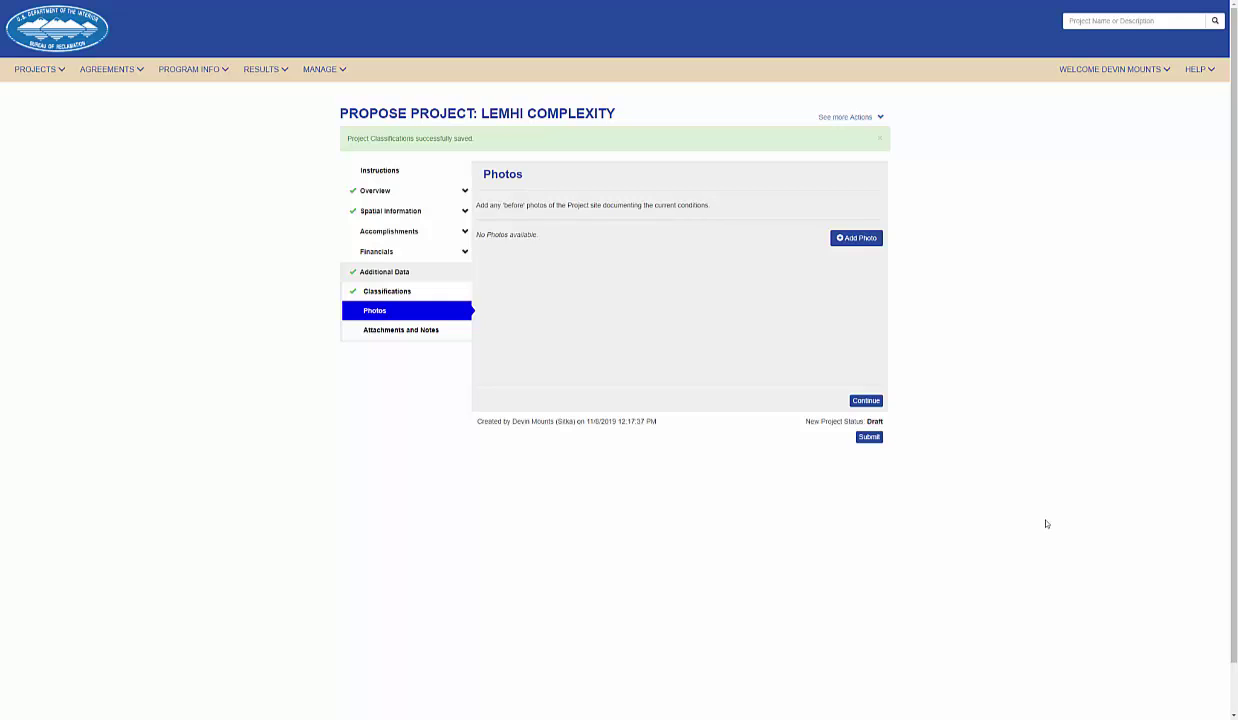
Step: Go to the Attachments and Notes section and examine the upload form for a new attachment without uploading anything
click(401, 329)
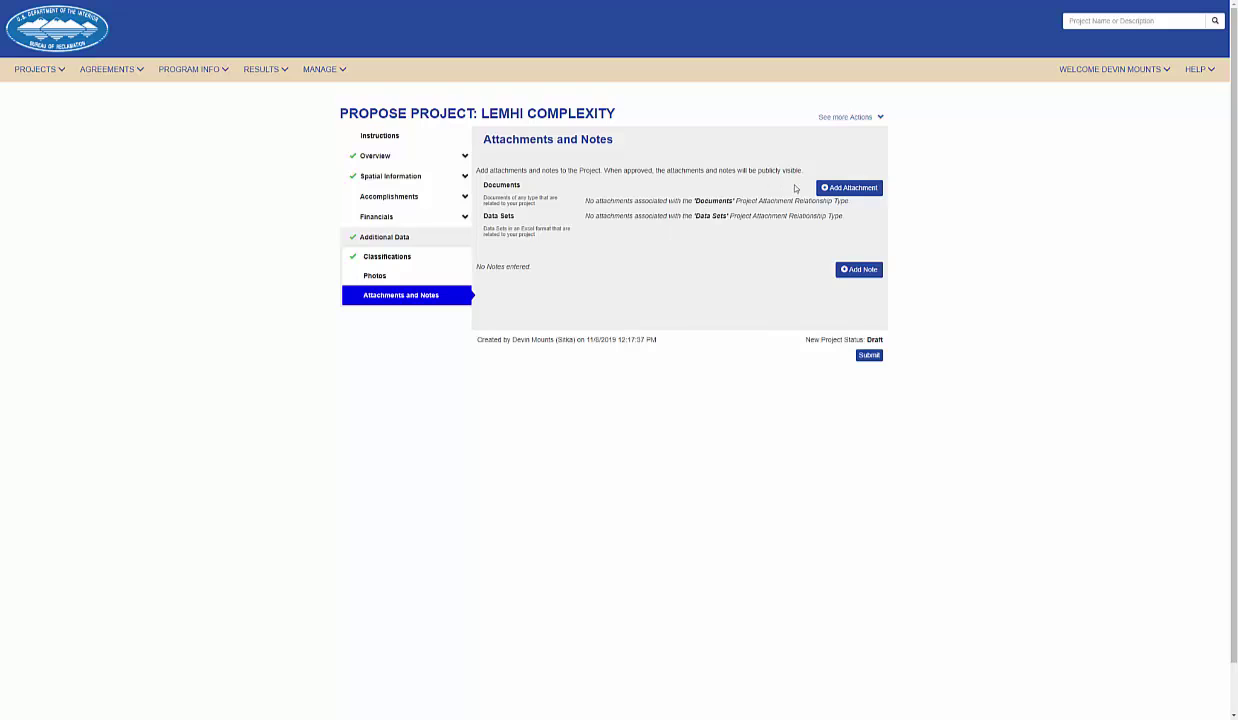
click(845, 187)
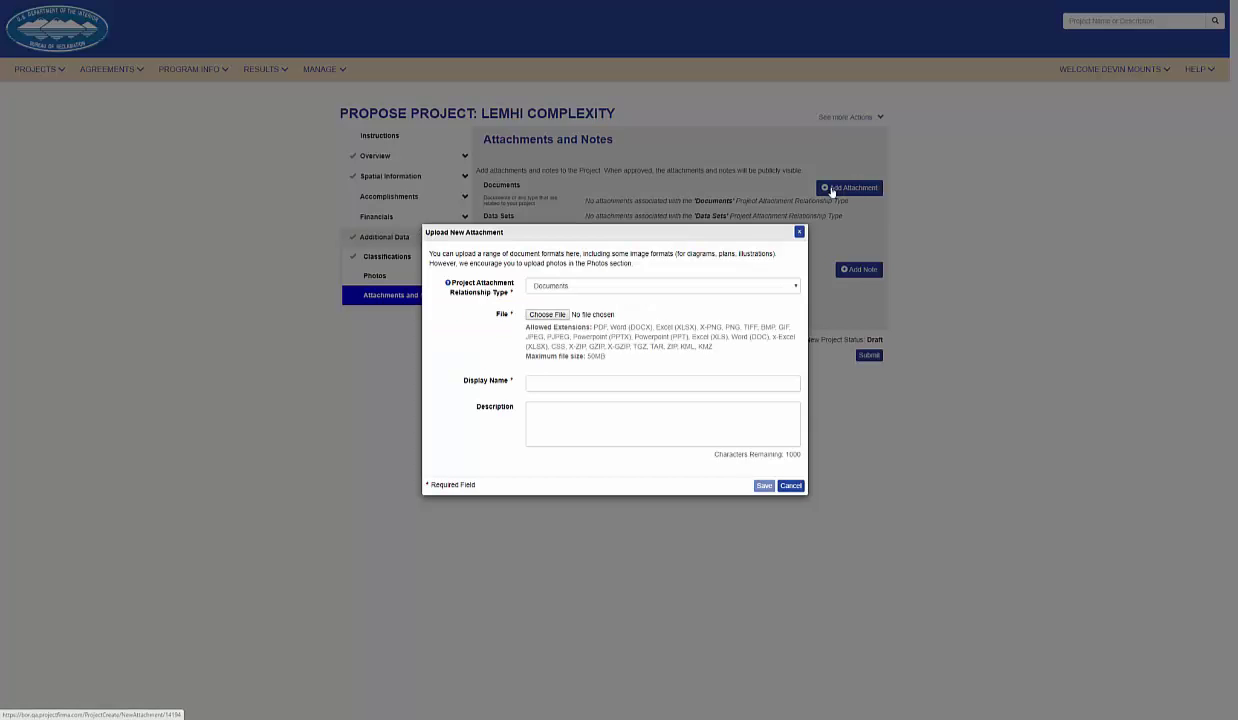
click(795, 288)
click(795, 289)
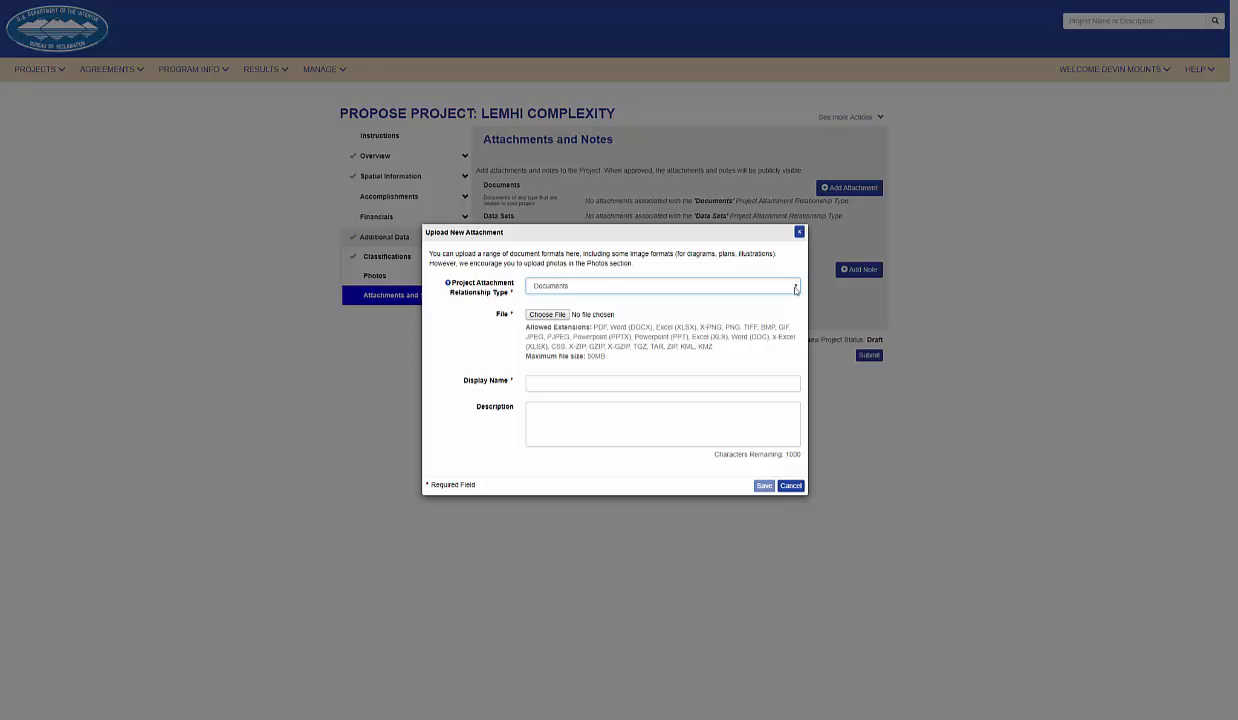
click(790, 486)
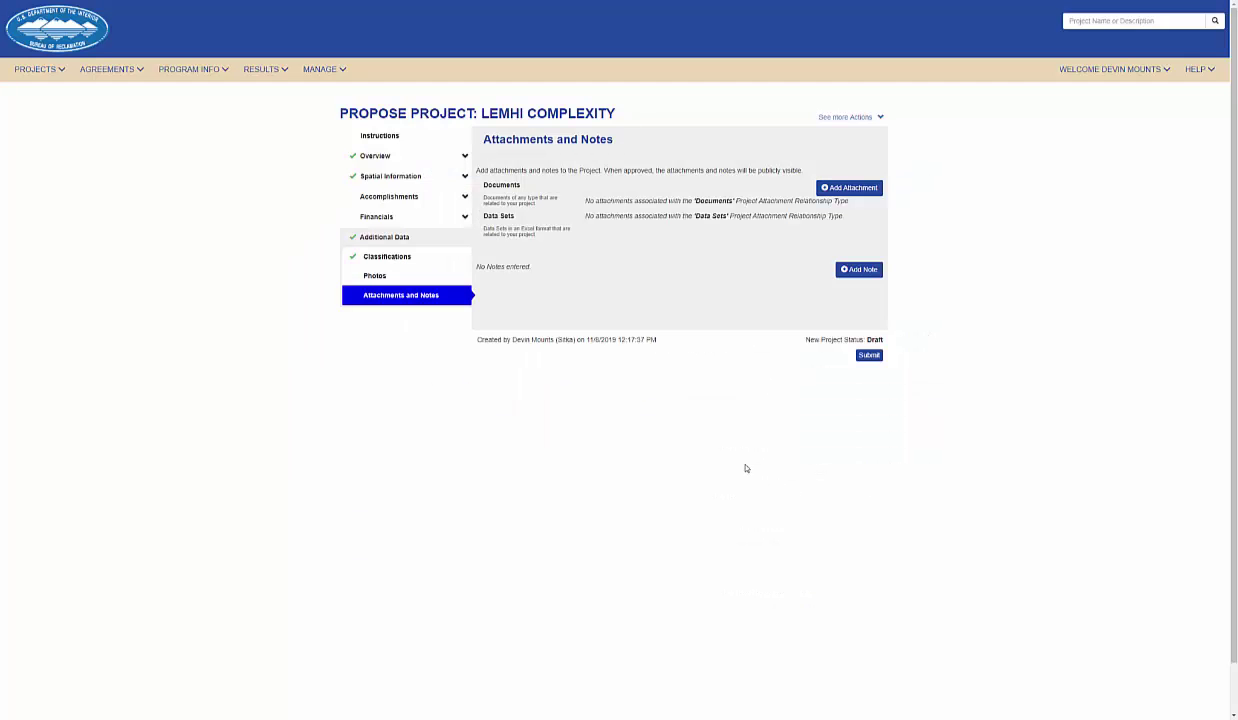
Step: Add the note "Proposal is ready for initial review" and submit the project proposal to the reviewer
click(842, 270)
text(Proposal is )
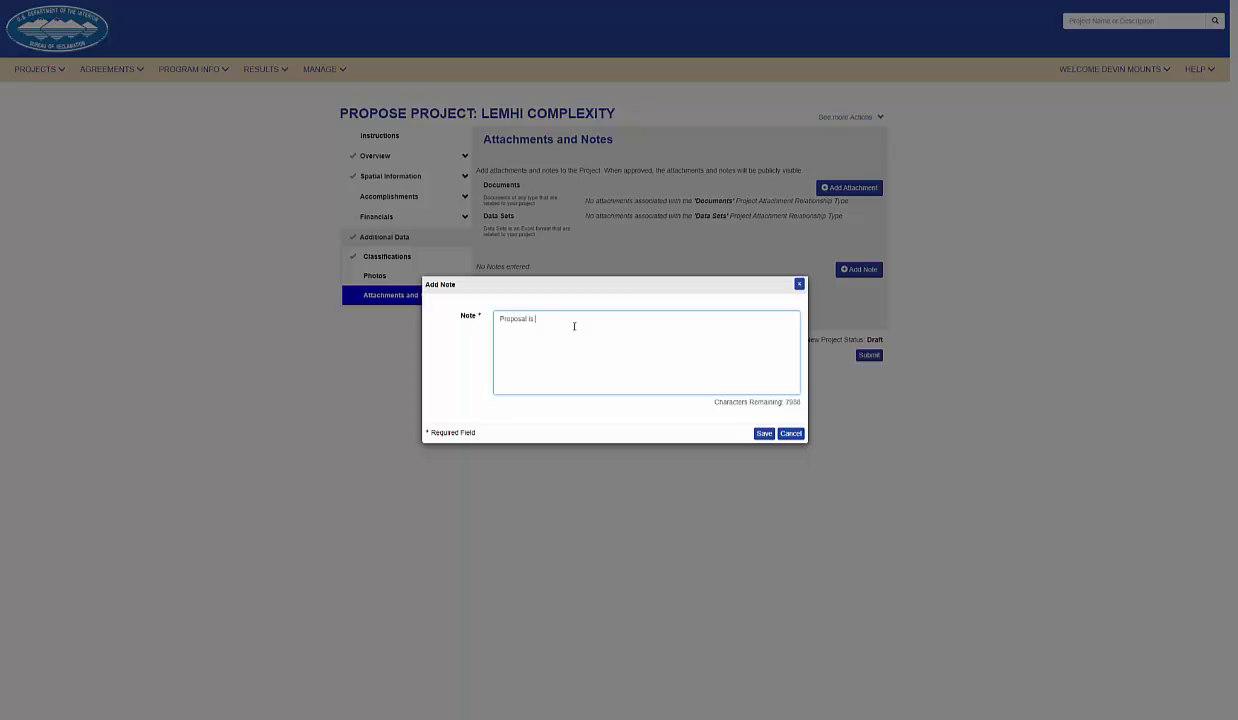
text(ready for initial review)
click(763, 433)
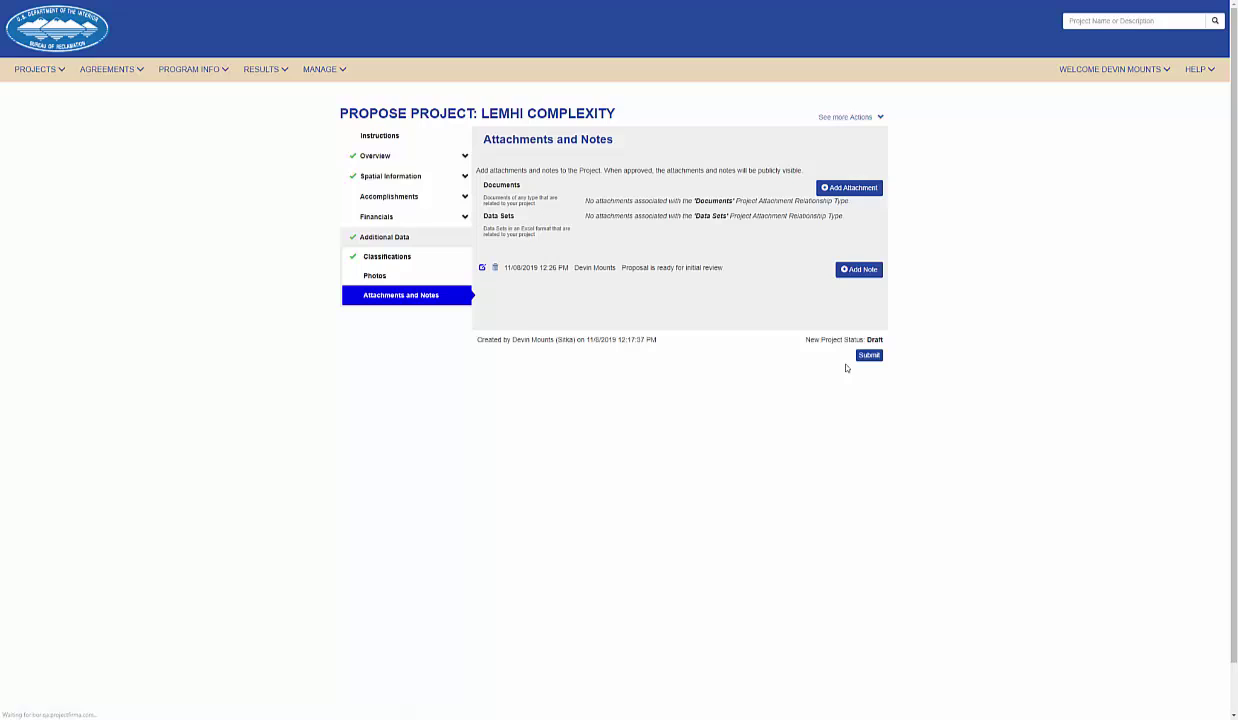
click(868, 355)
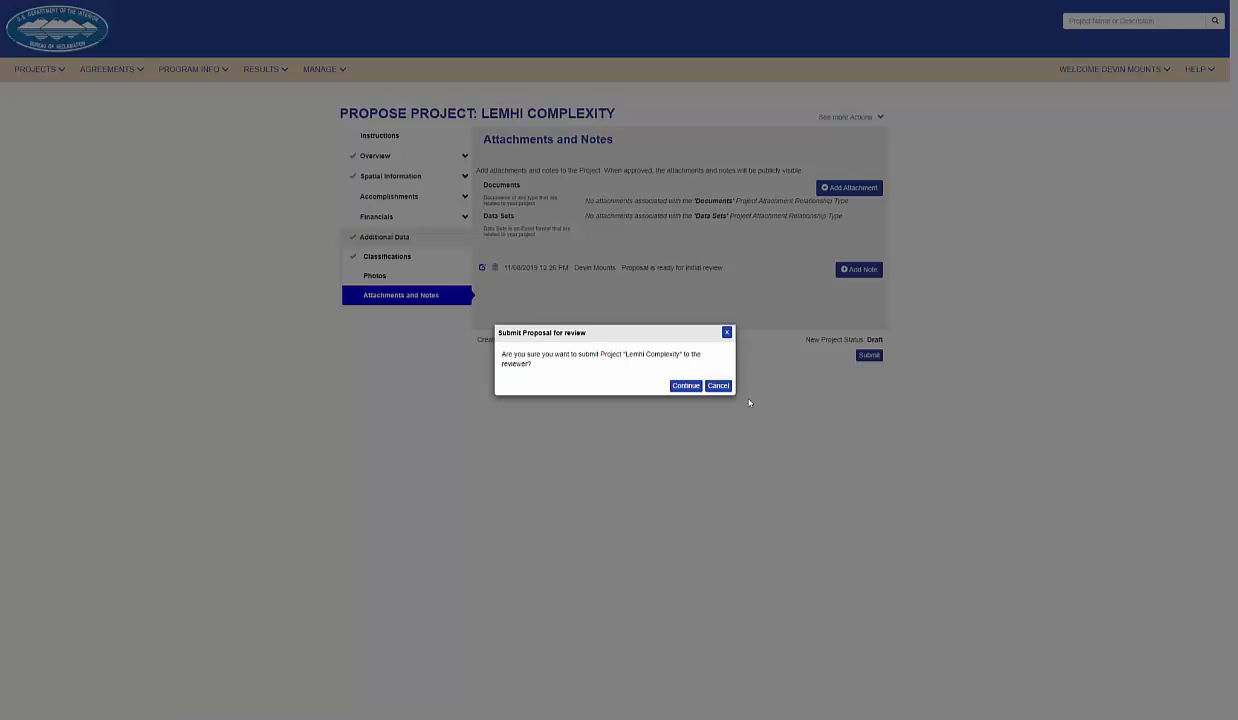
click(674, 389)
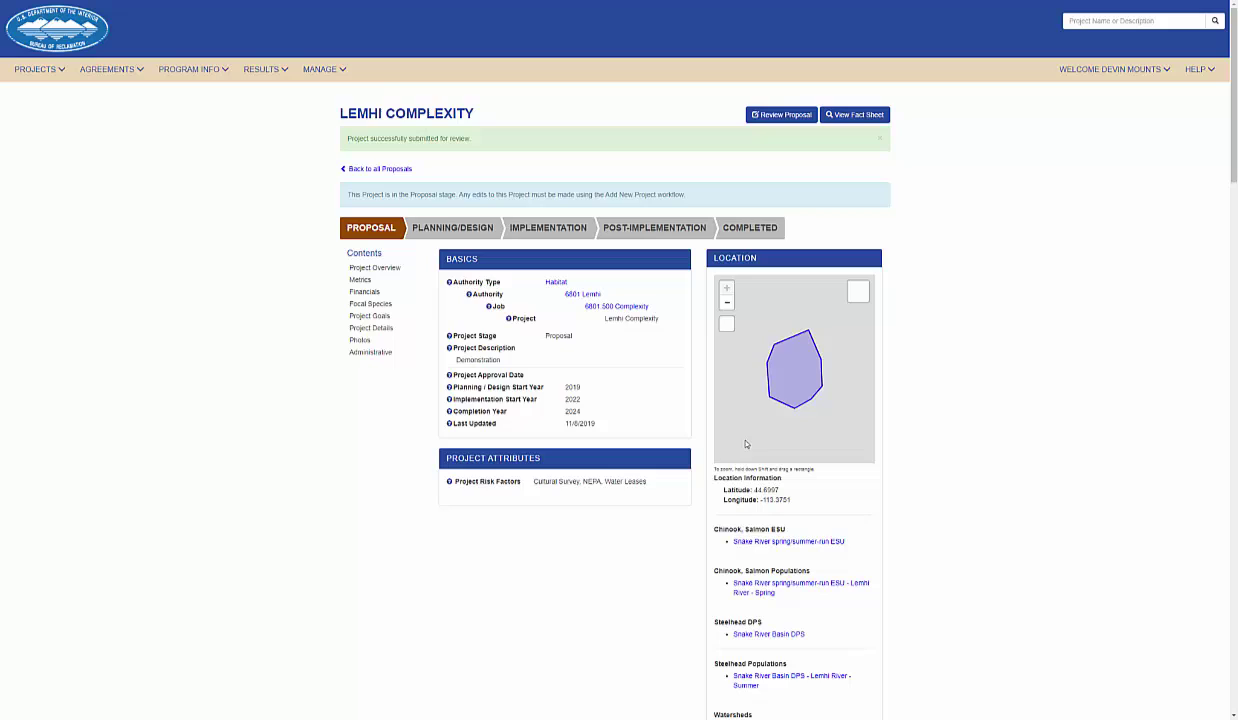
Step: Open Lemhi Complexity from the list of proposals and read through its project details
click(72, 48)
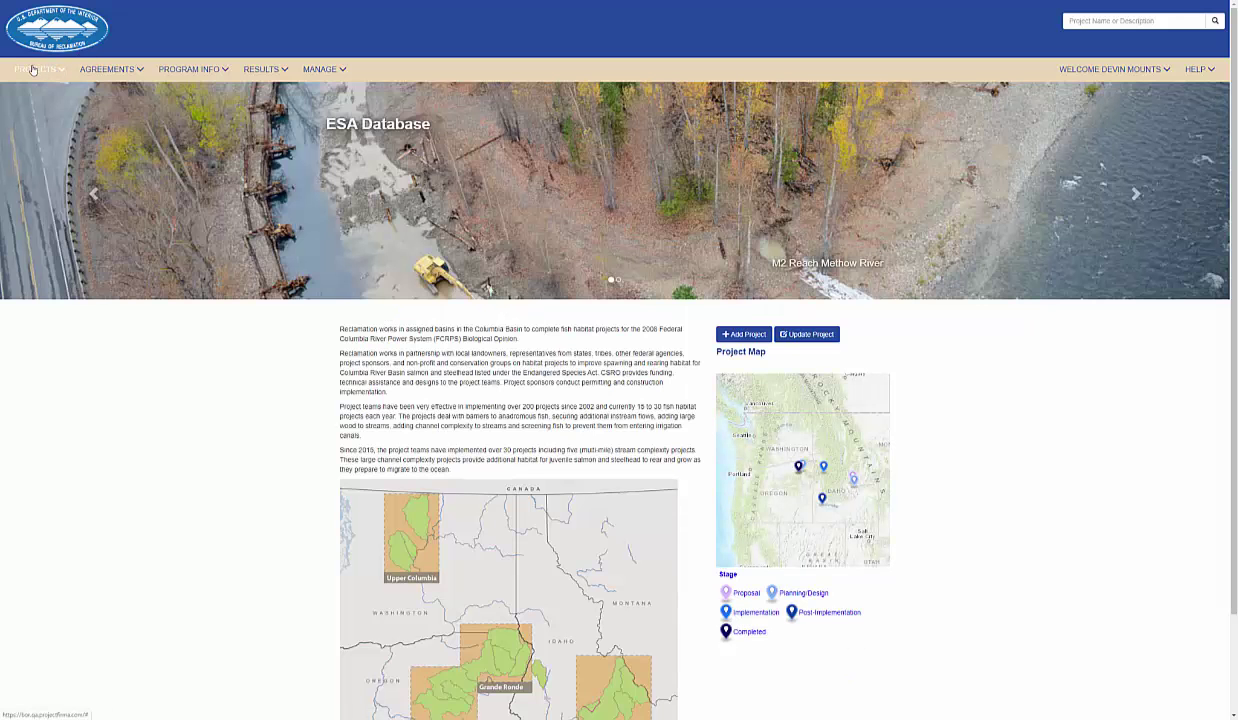
click(37, 71)
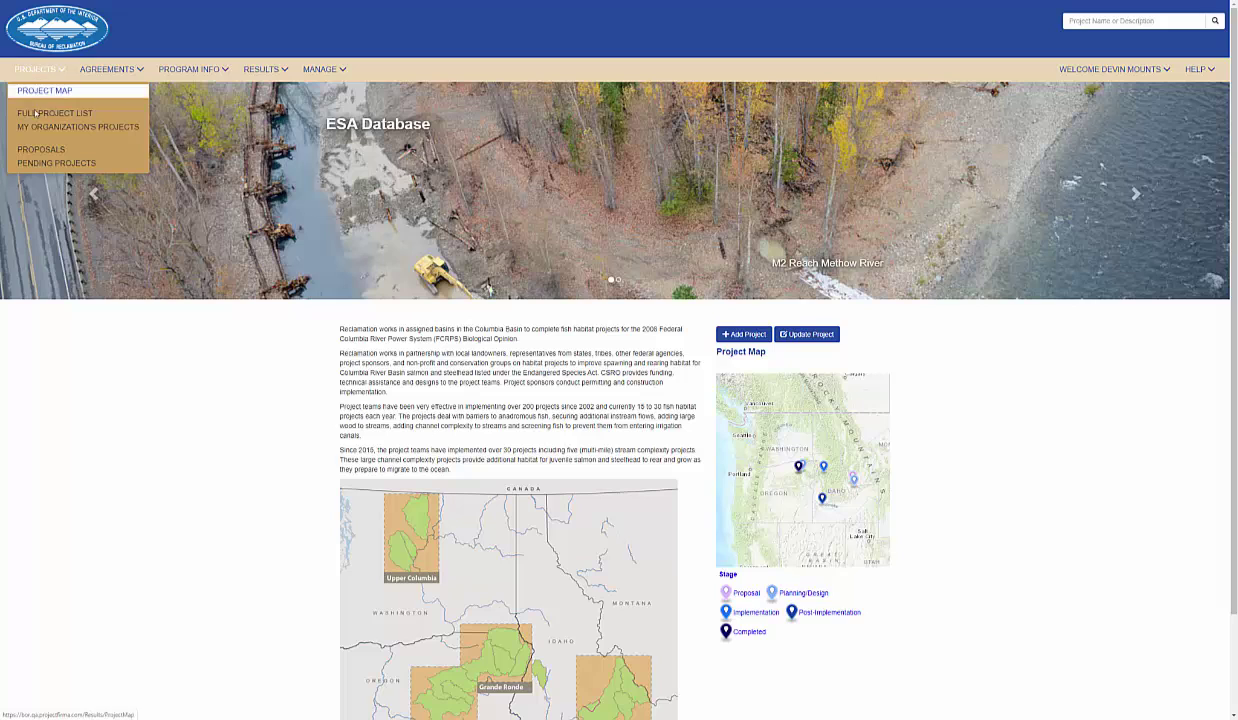
click(39, 150)
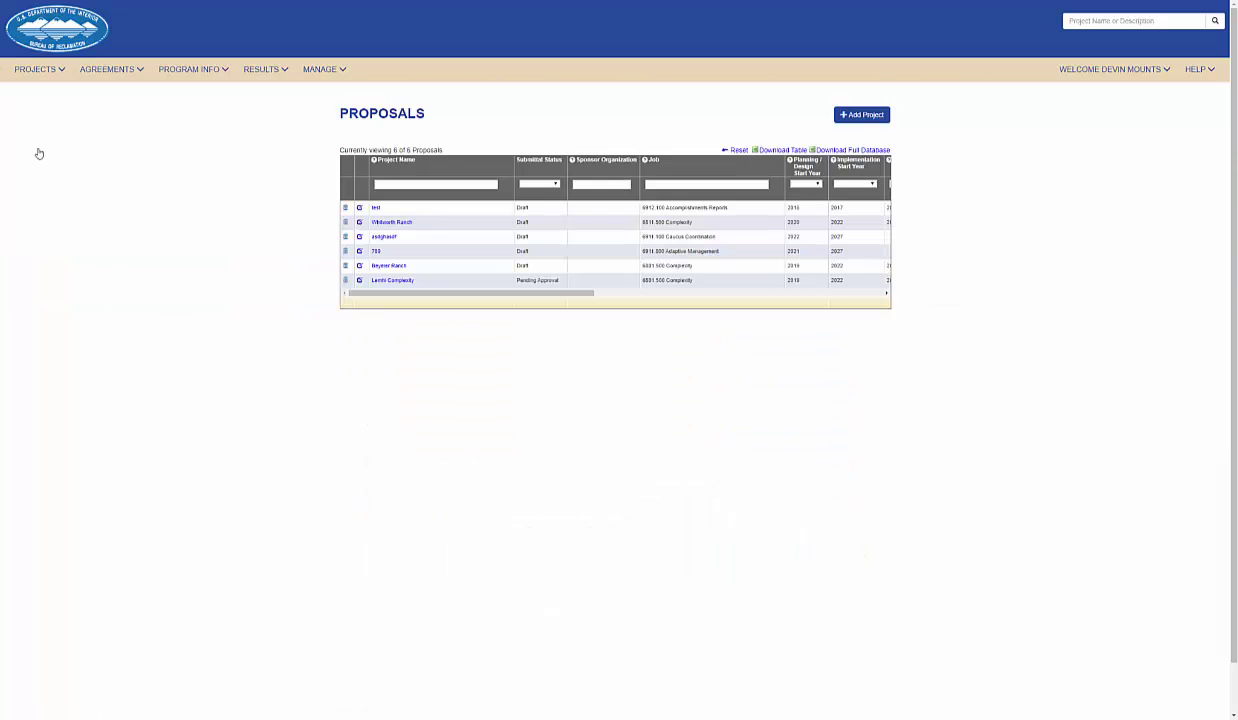
click(392, 283)
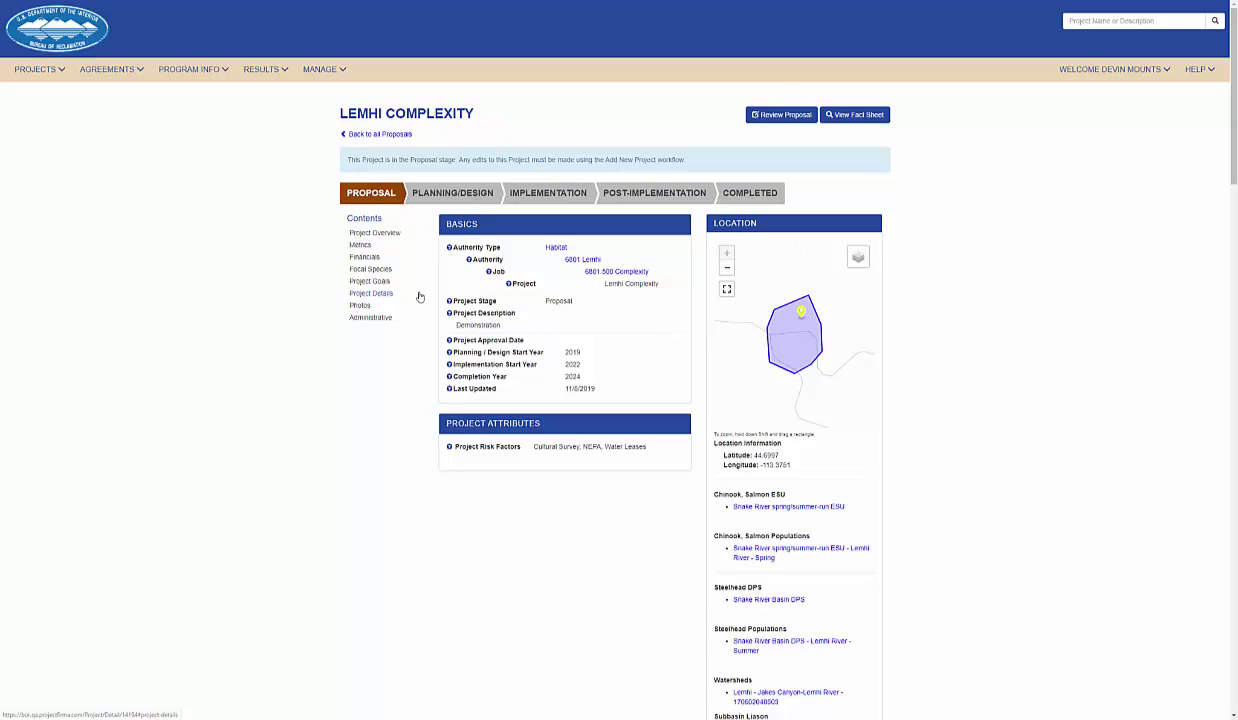
scroll(420, 296, down, 4)
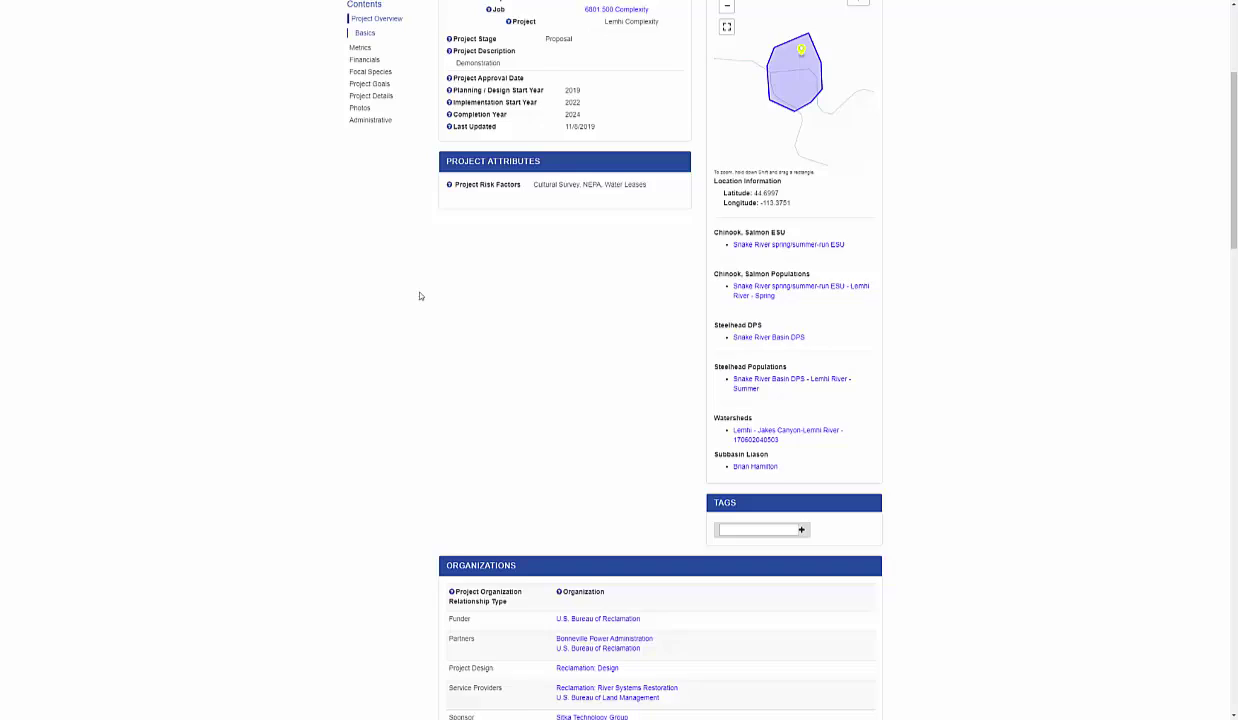
scroll(420, 296, down, 5)
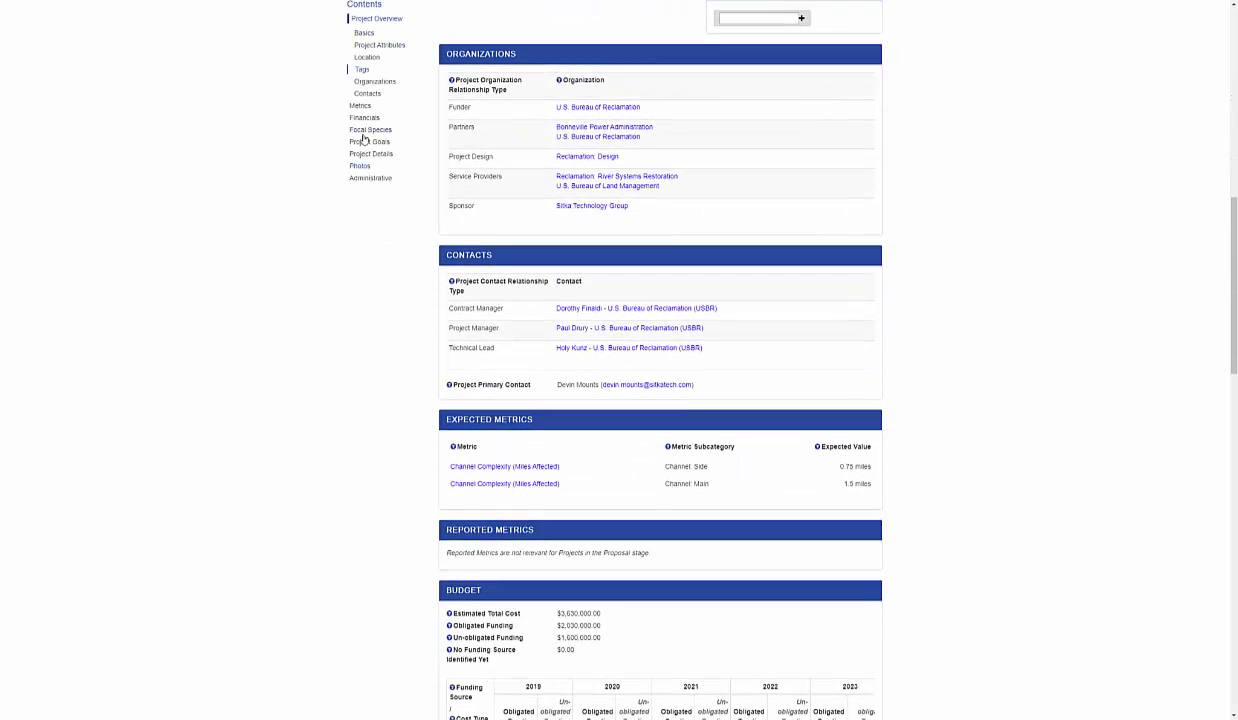
scroll(409, 240, up, 7)
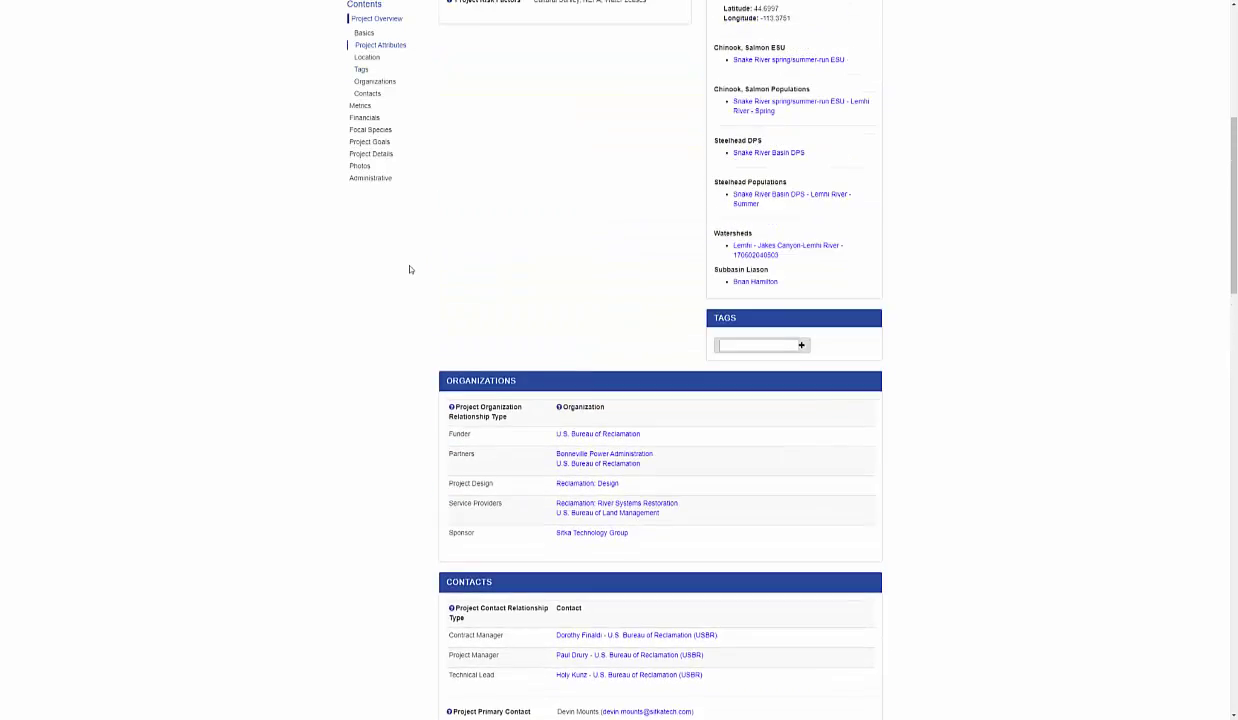
scroll(412, 268, up, 3)
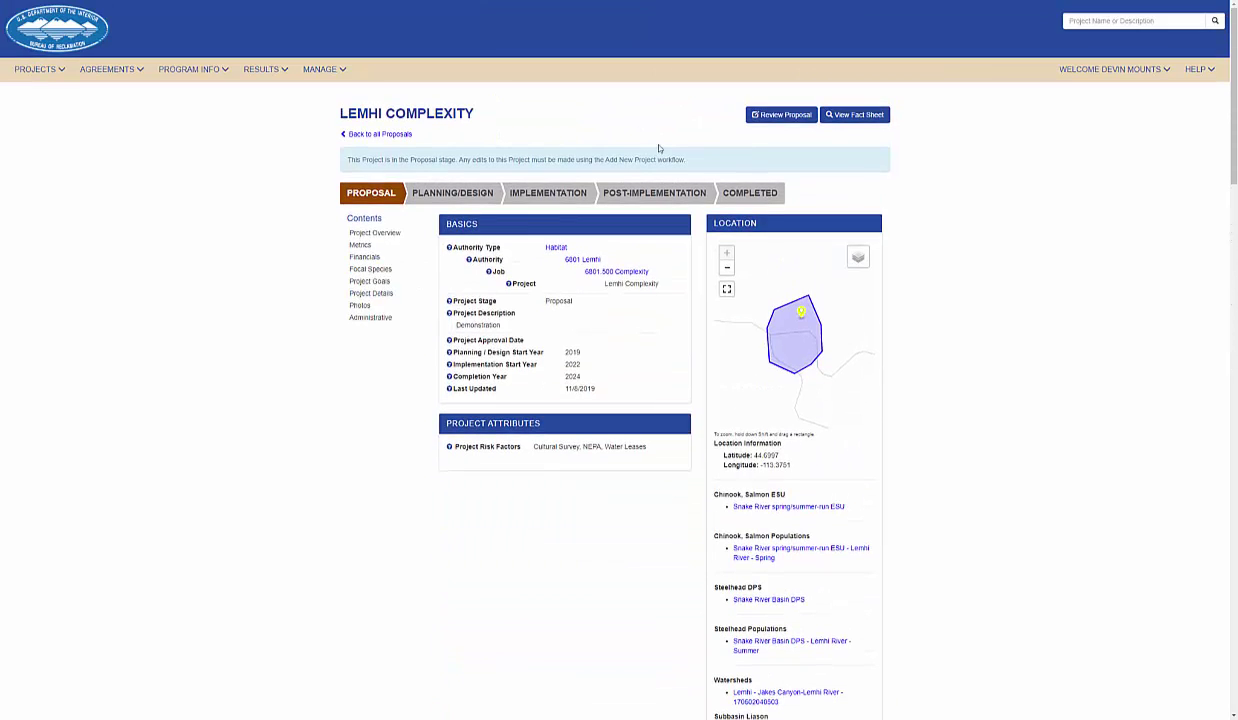
Step: Review the submitted proposal's Basics, Steelhead DPS and Expected Accomplishments sections, and approve the proposal
click(768, 116)
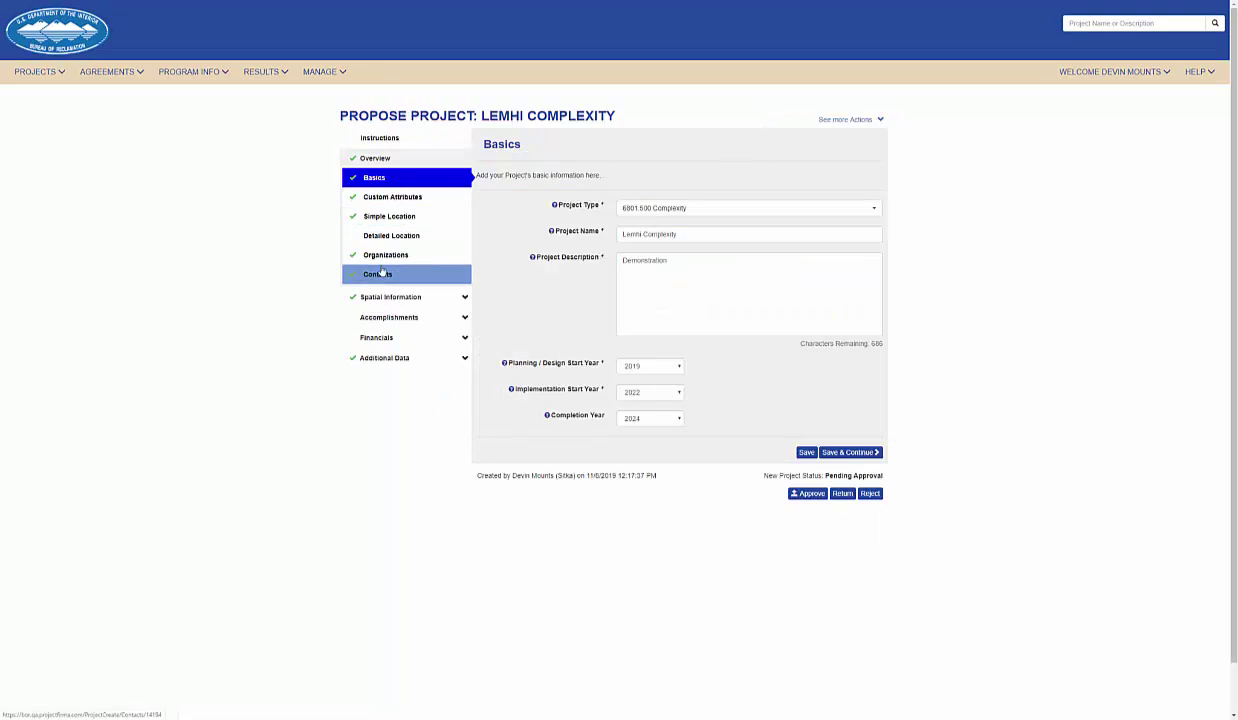
click(390, 297)
click(387, 379)
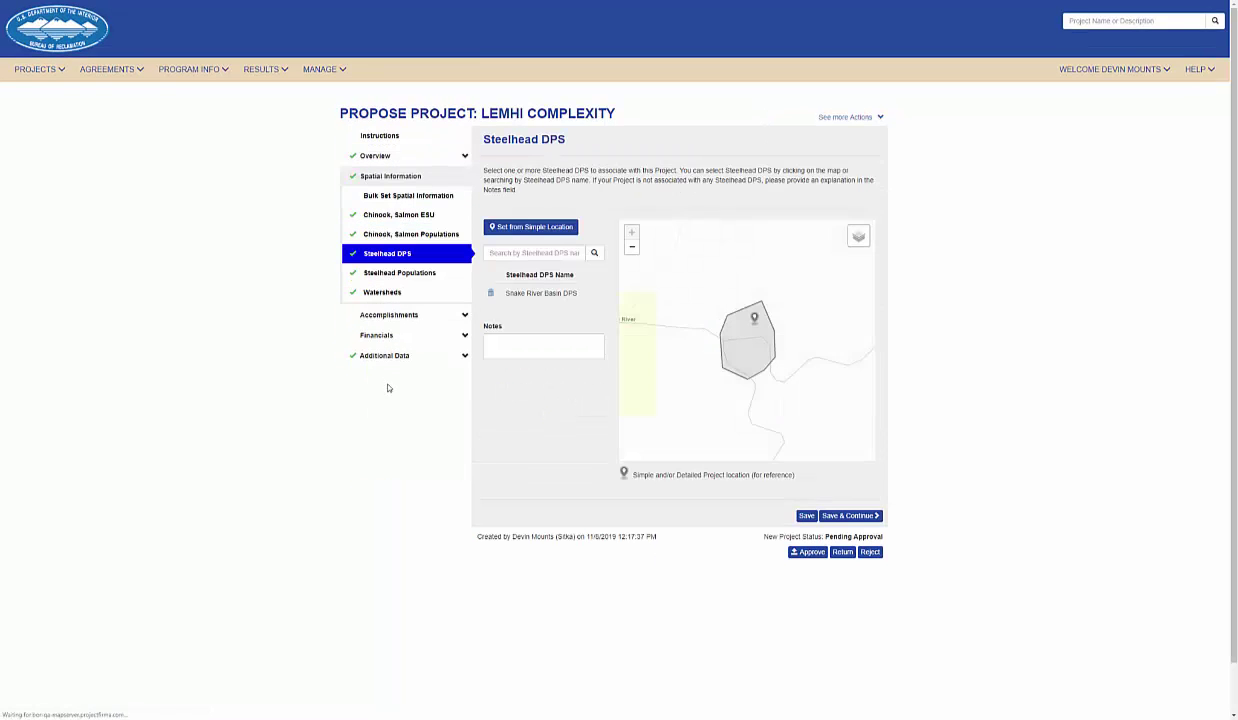
click(388, 334)
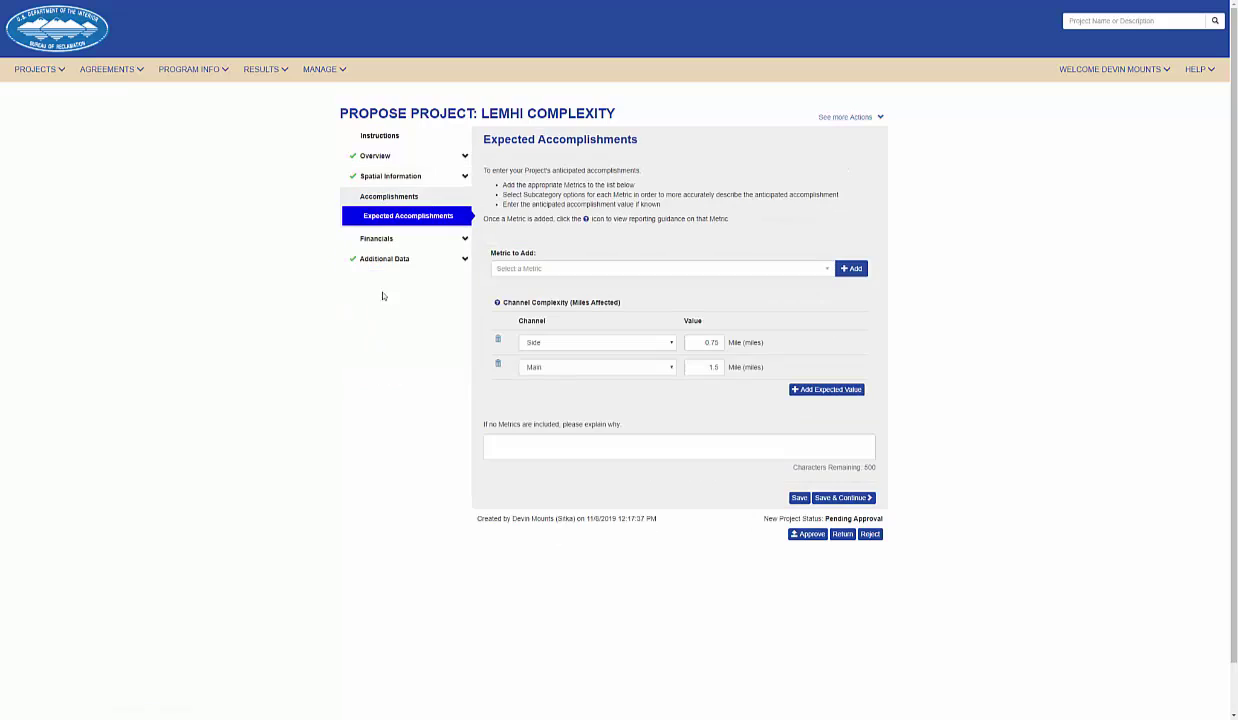
click(385, 240)
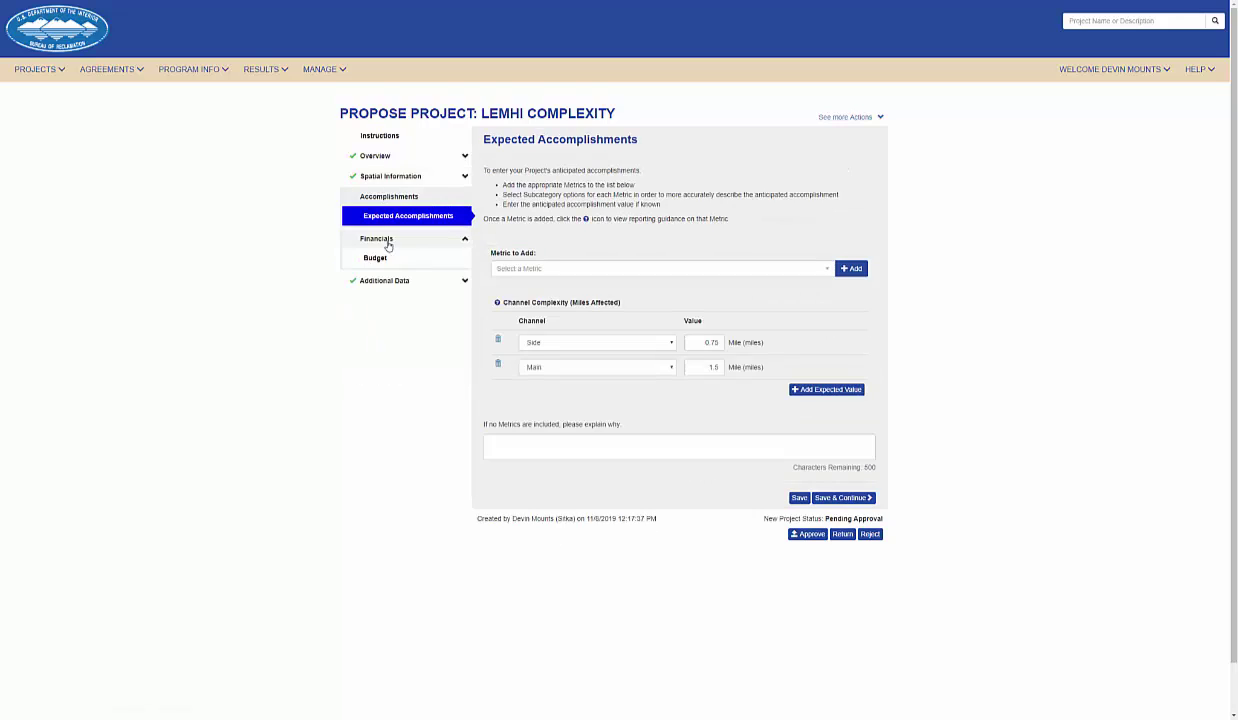
click(798, 535)
click(661, 381)
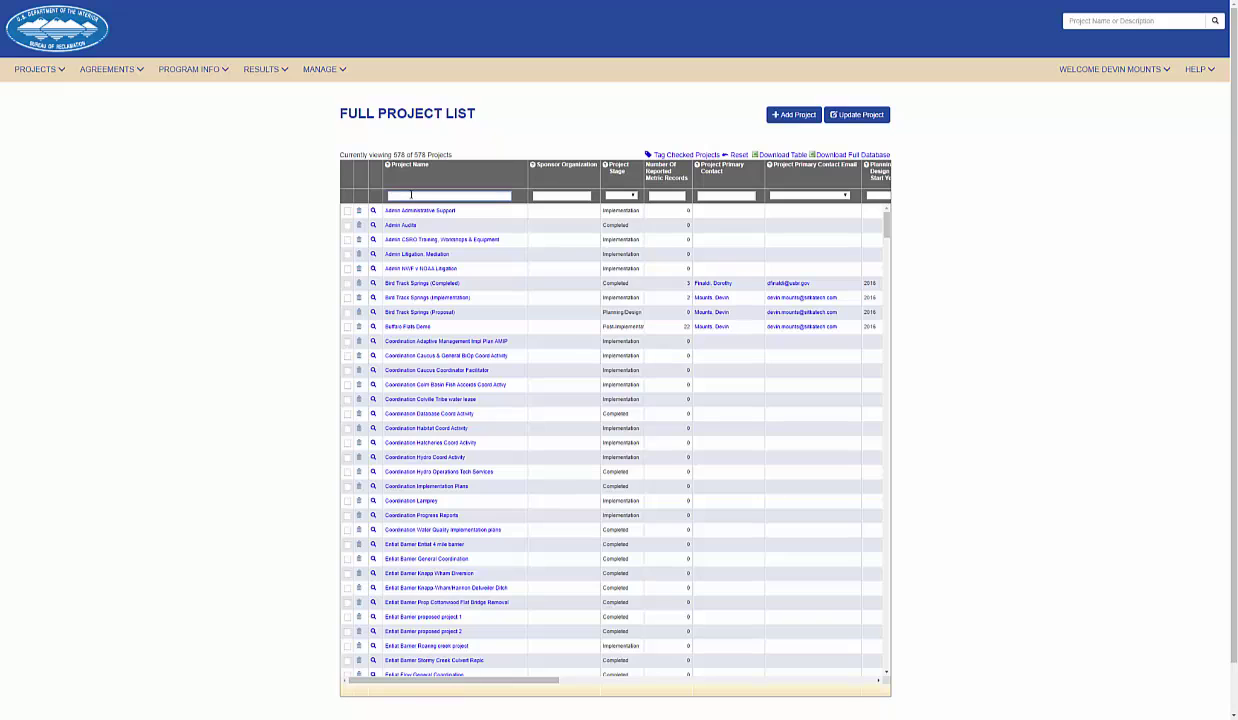
Step: Filter the Full Project List by project name "Lemhi Comple" and open the Lemhi Complexity project
text(Lemhi)
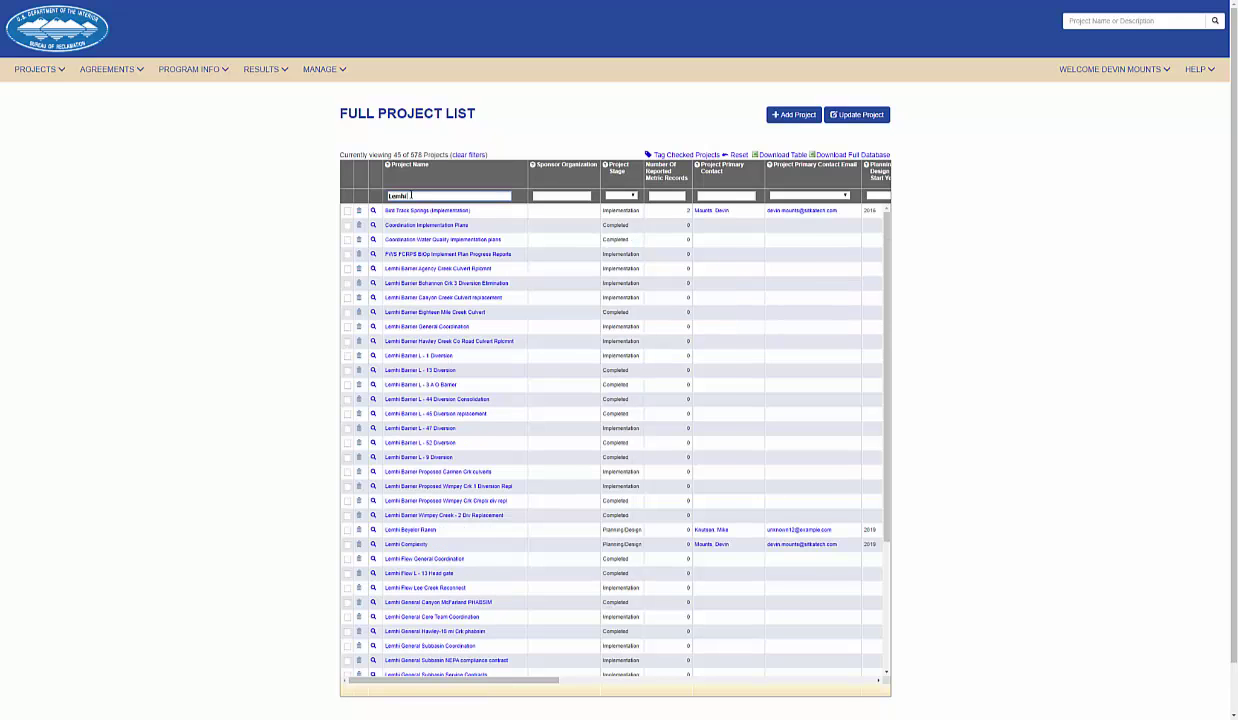
text( Comple)
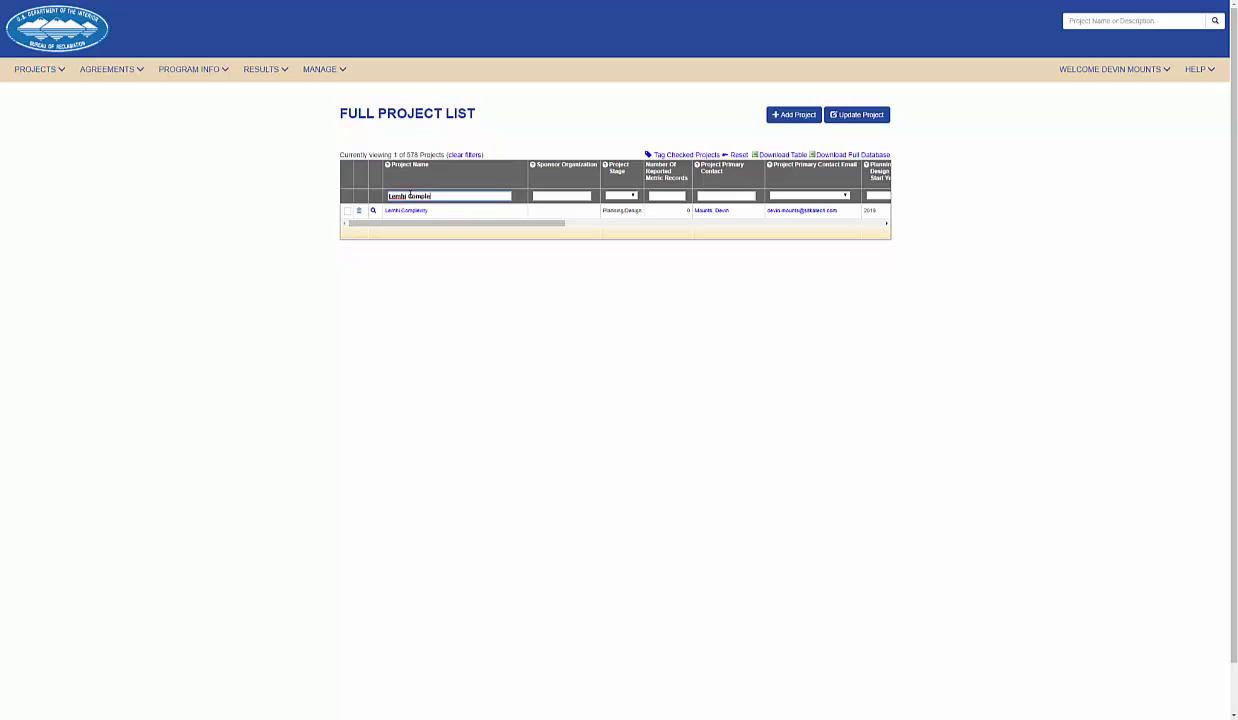
click(397, 212)
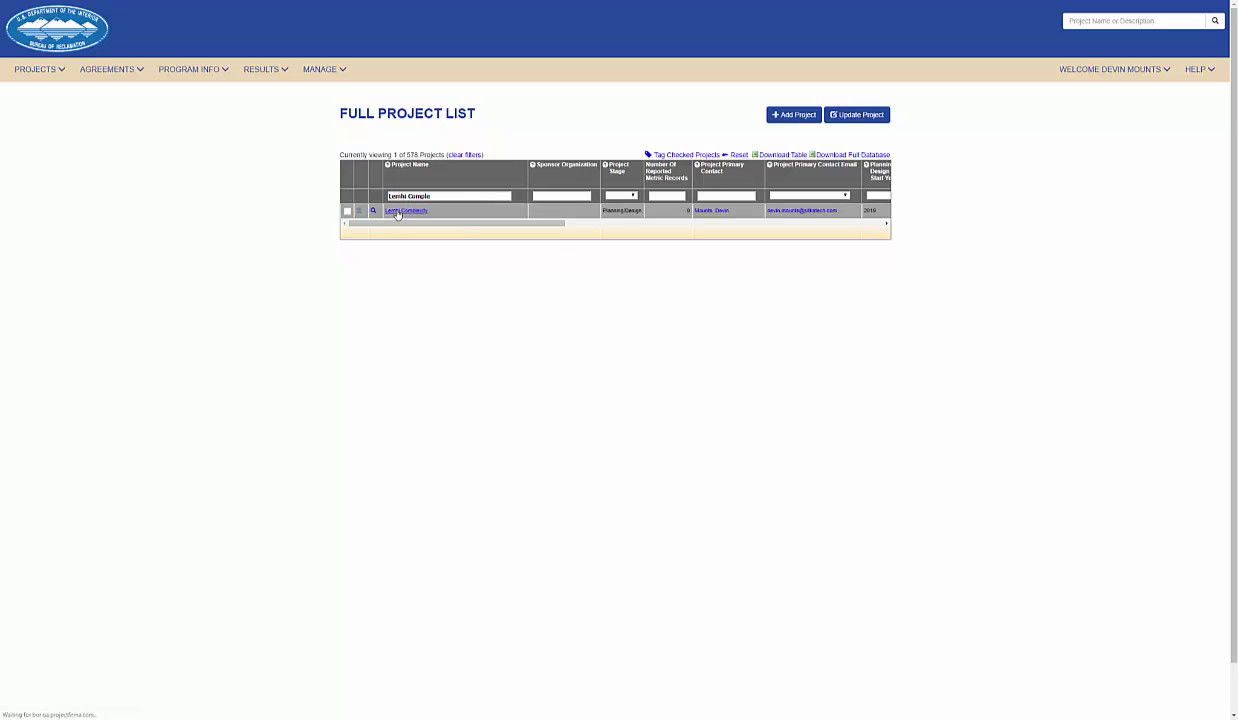